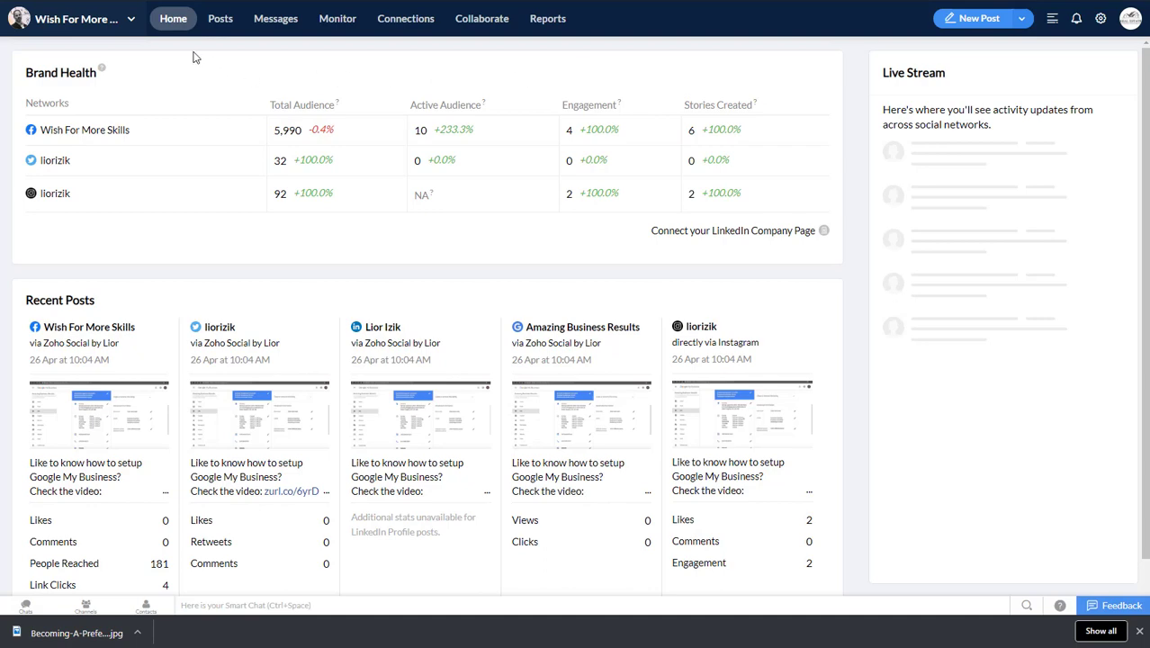
Step: Open the brand's social channel settings and disconnect the Wish For More Skills Facebook page
{"action": "left_click", "coordinate": [1099, 20]}
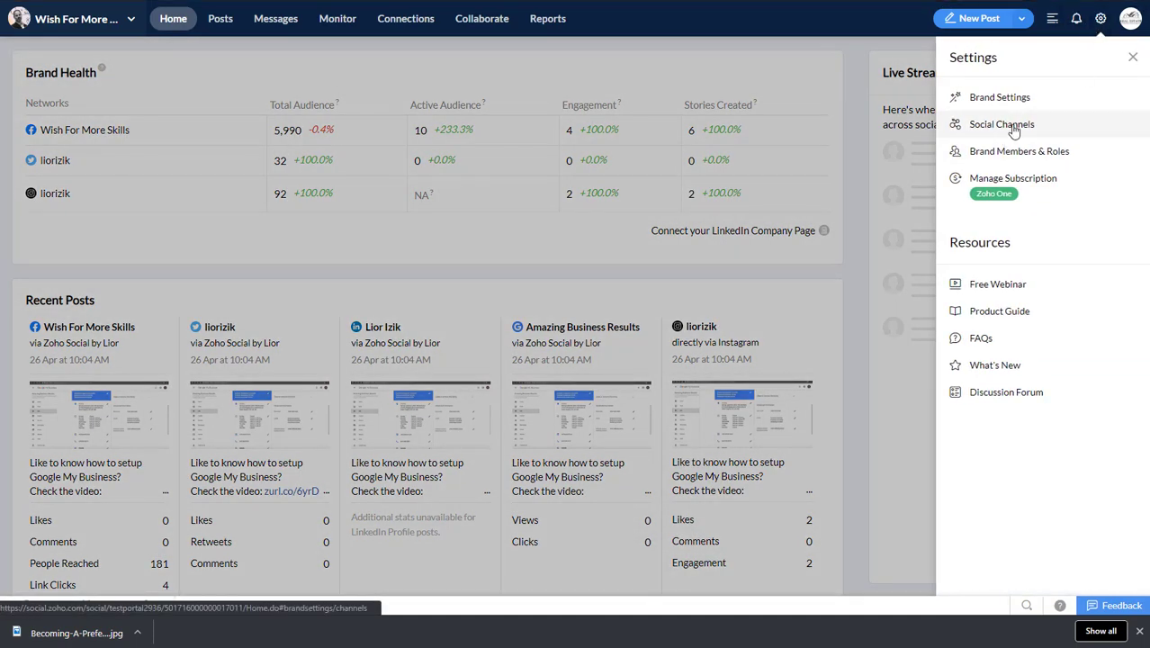
{"action": "left_click", "coordinate": [1002, 125]}
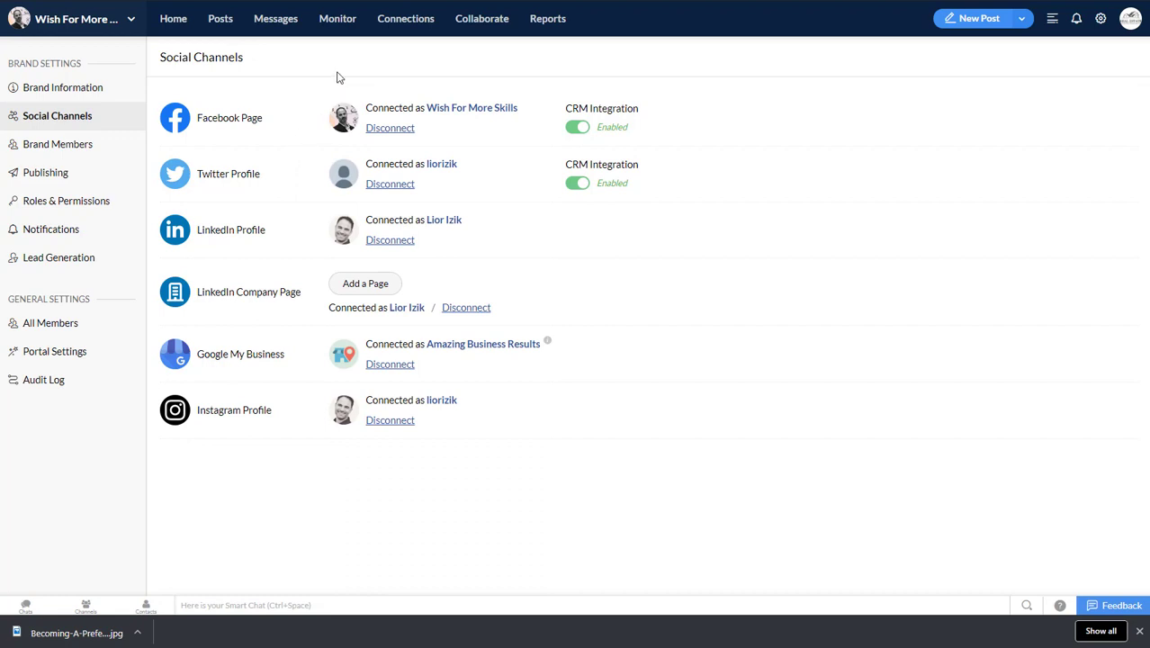
{"action": "left_click", "coordinate": [396, 130]}
{"action": "left_click", "coordinate": [714, 394]}
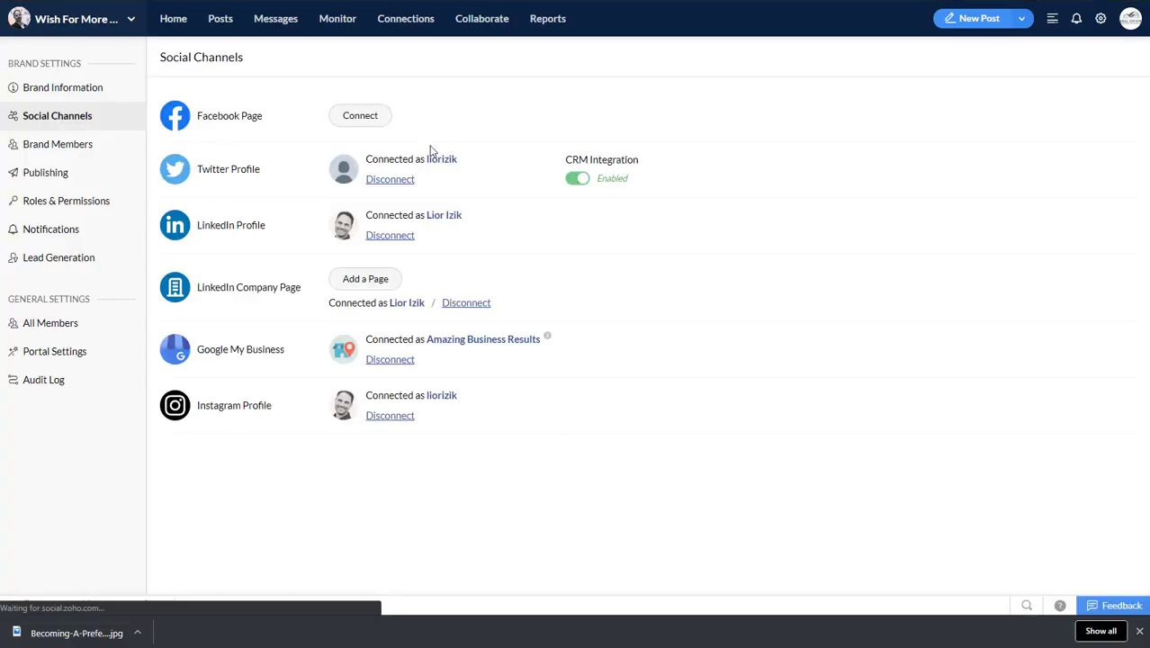
Step: Start reconnecting the Facebook page, log into Facebook with the prefilled credentials and complete two-factor authentication after requesting a login code by text message
{"action": "left_click", "coordinate": [366, 117]}
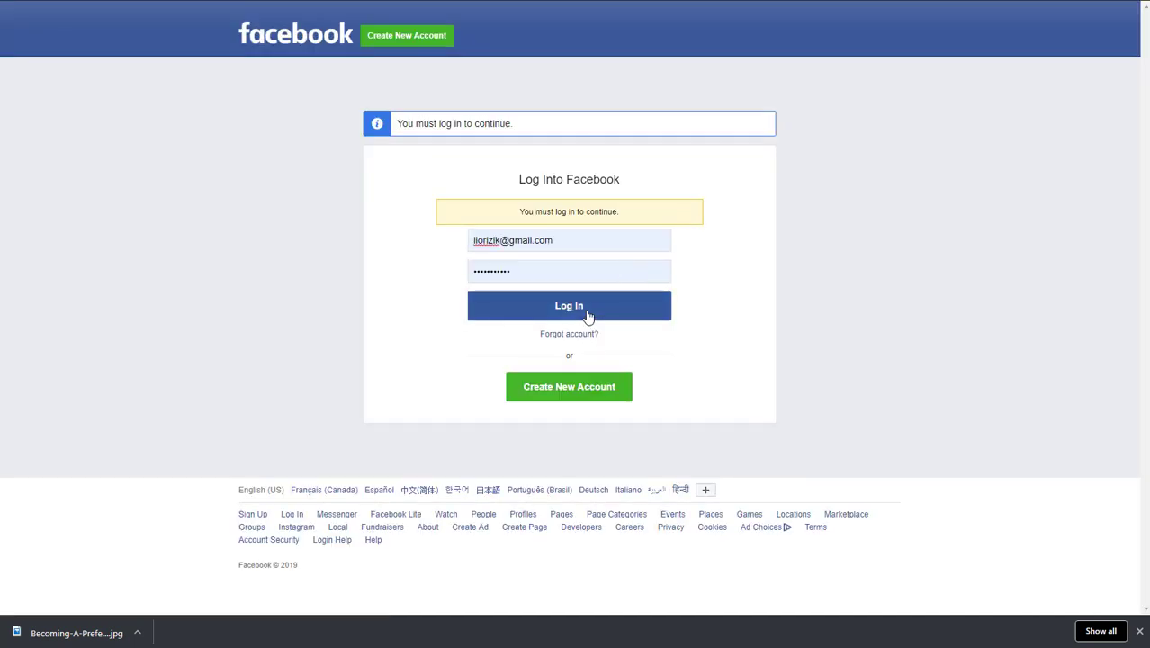
{"action": "left_click", "coordinate": [588, 314]}
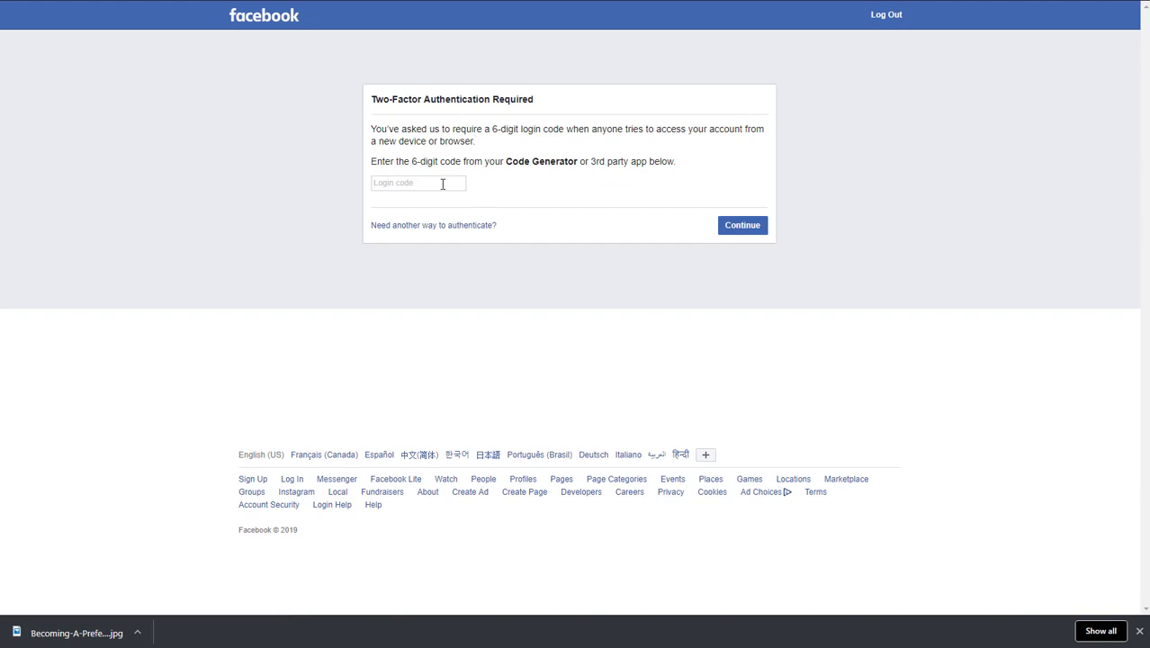
{"action": "left_click", "coordinate": [441, 226]}
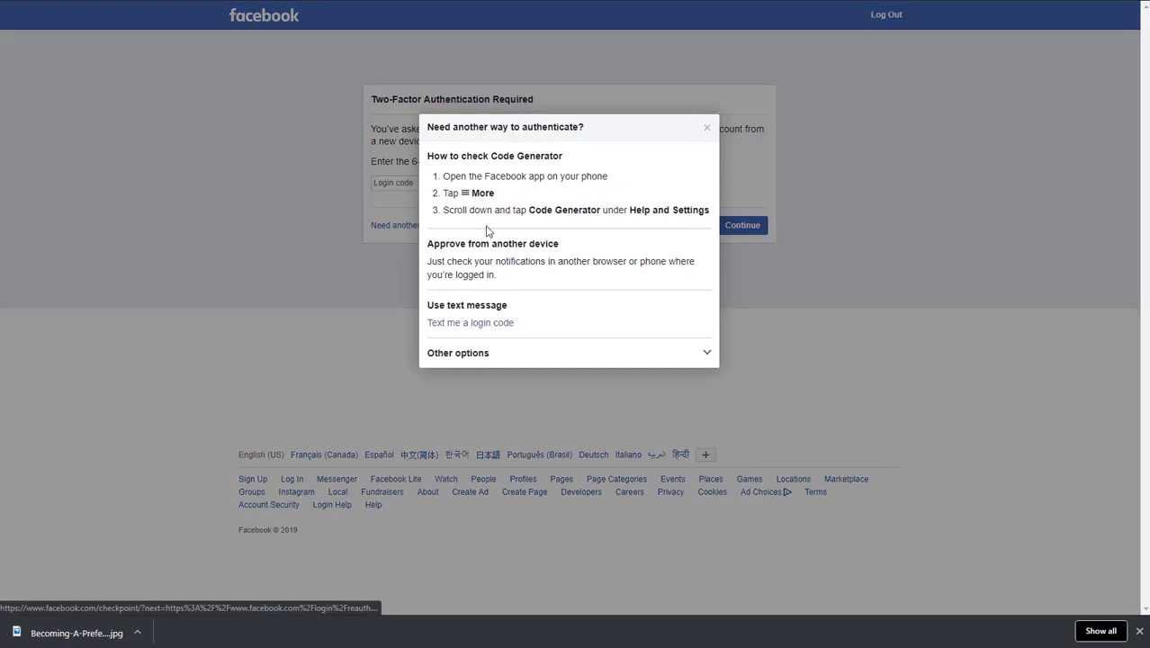
{"action": "left_click", "coordinate": [480, 323]}
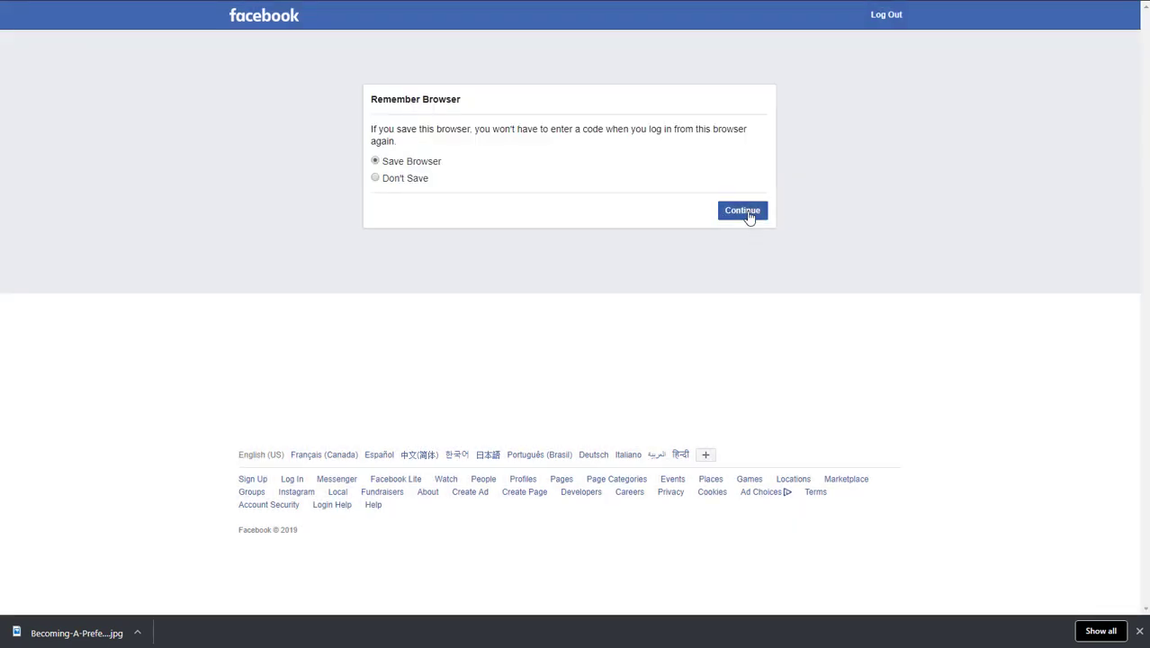
{"action": "left_click", "coordinate": [748, 213]}
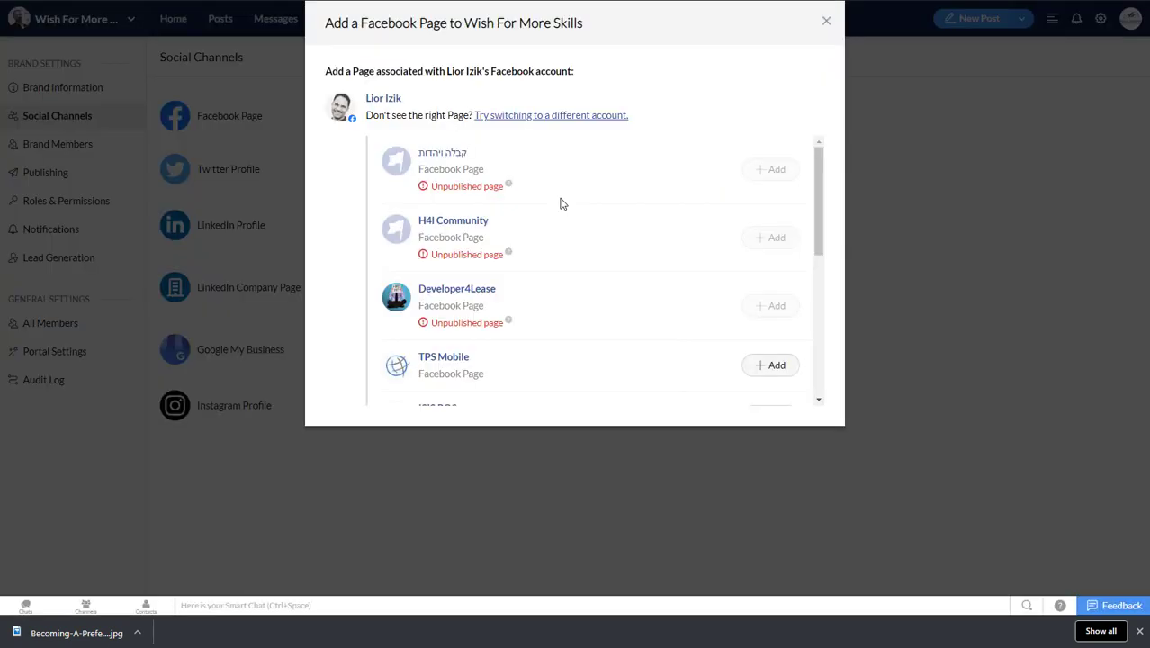
Step: Add the Wish For More Skills Facebook page to the brand and close the channel setup dialog
{"action": "scroll", "coordinate": [565, 171], "scroll_direction": "down", "scroll_amount": 5}
{"action": "scroll", "coordinate": [567, 169], "scroll_direction": "down", "scroll_amount": 2}
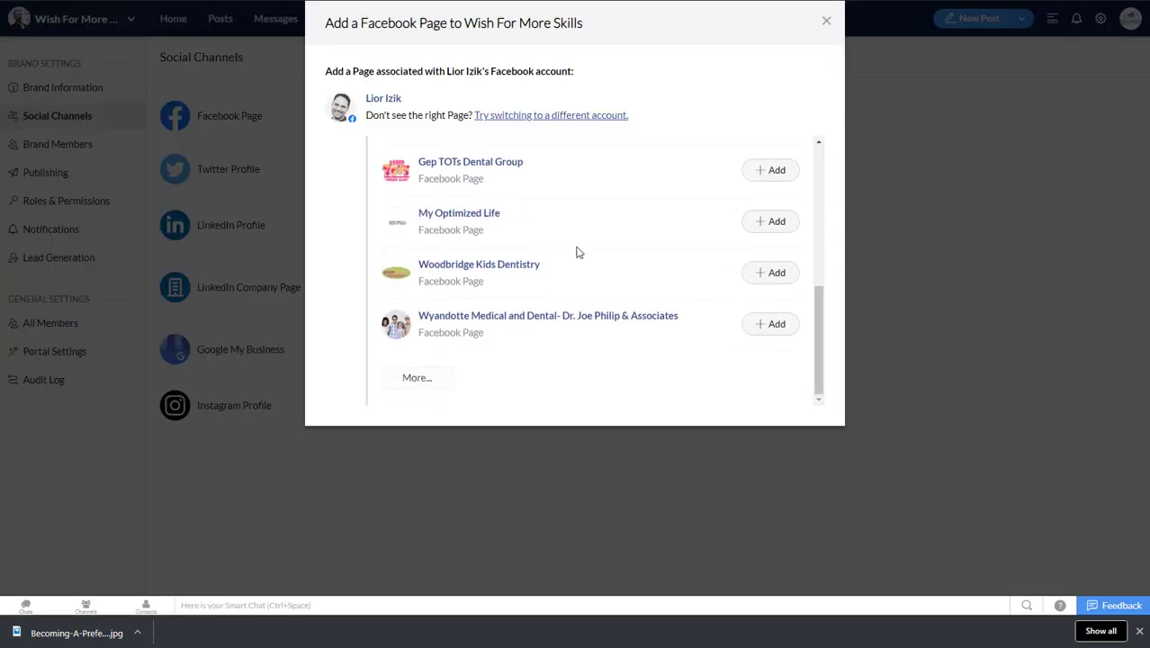
{"action": "scroll", "coordinate": [478, 321], "scroll_direction": "up", "scroll_amount": 2}
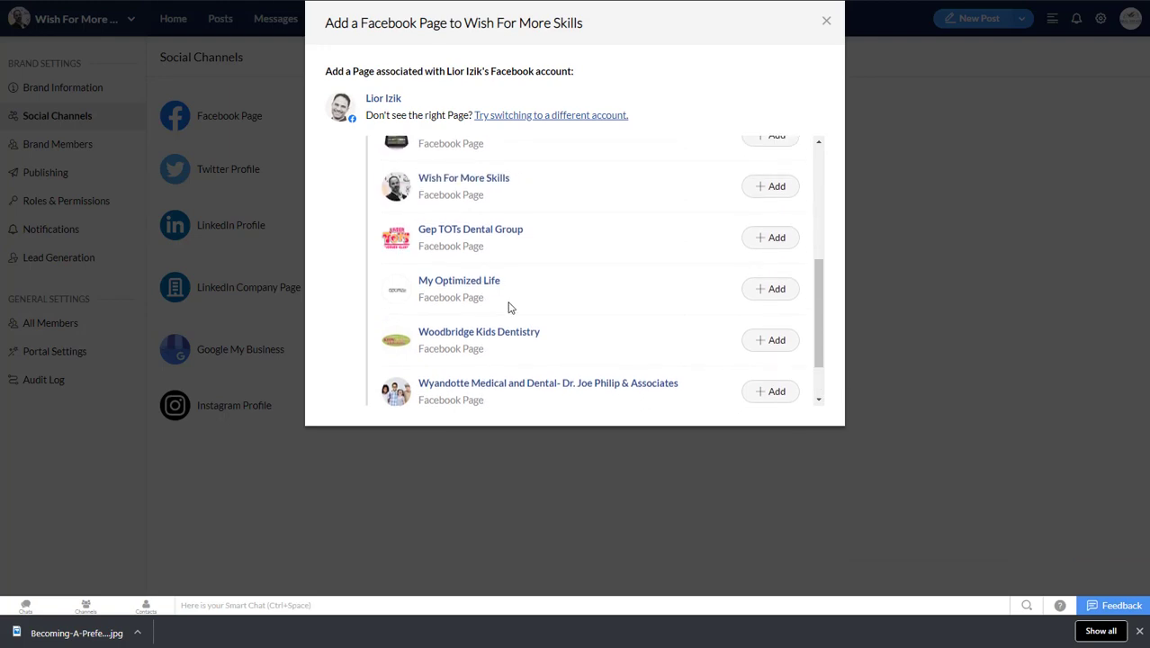
{"action": "scroll", "coordinate": [504, 259], "scroll_direction": "up", "scroll_amount": 3}
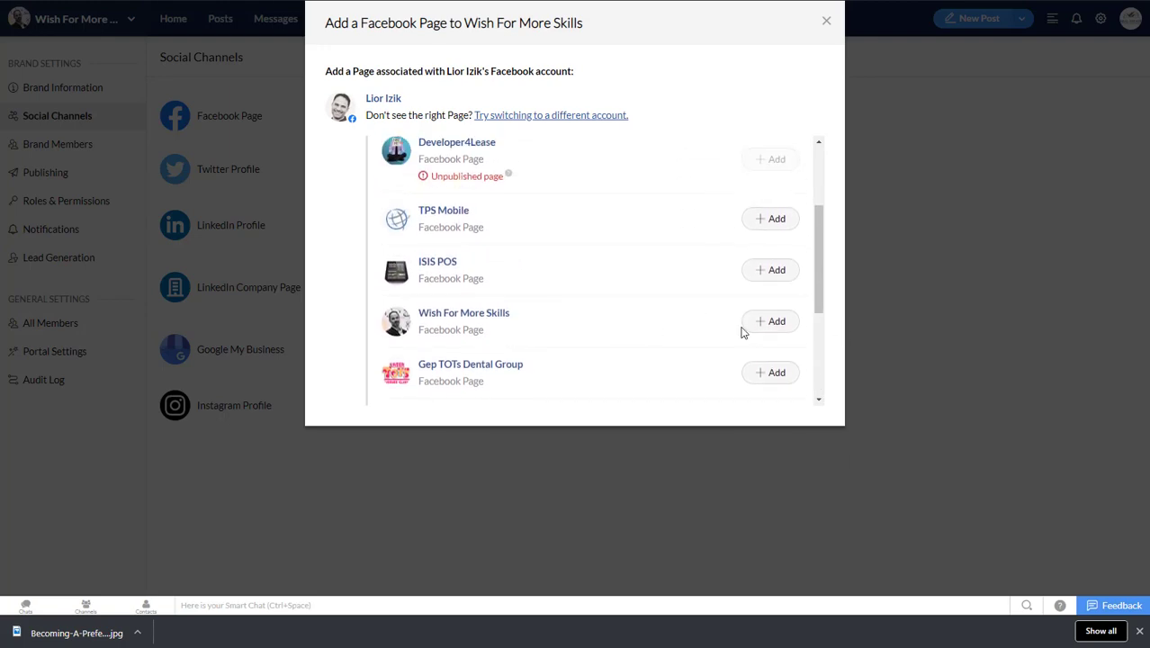
{"action": "left_click", "coordinate": [764, 324]}
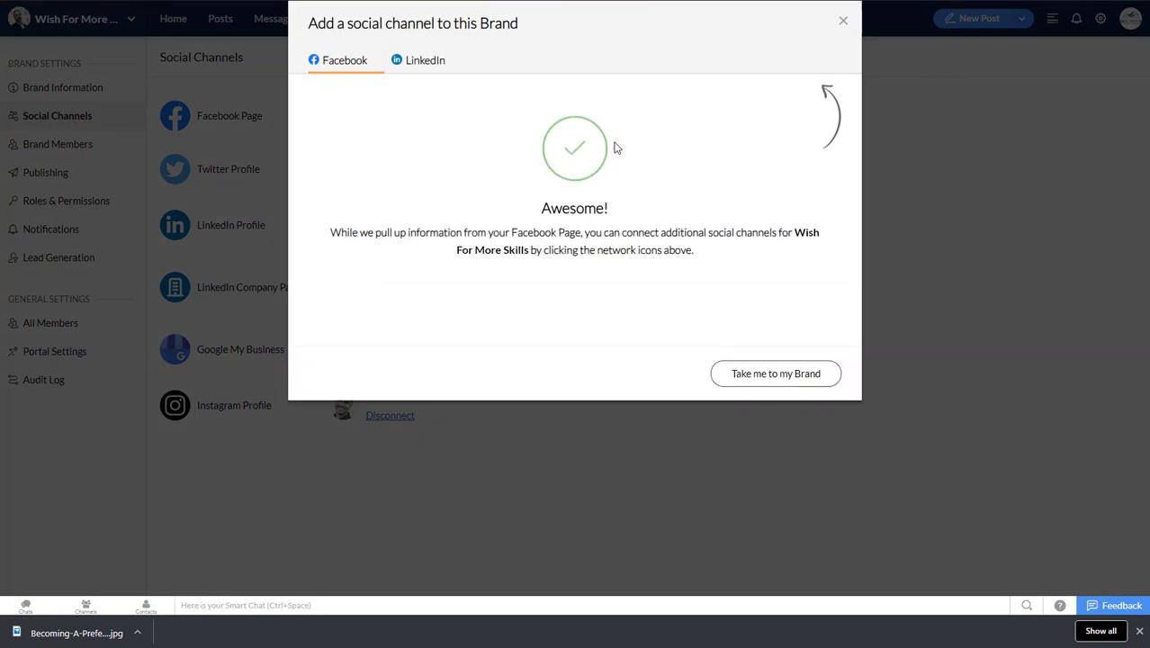
{"action": "left_click", "coordinate": [840, 21]}
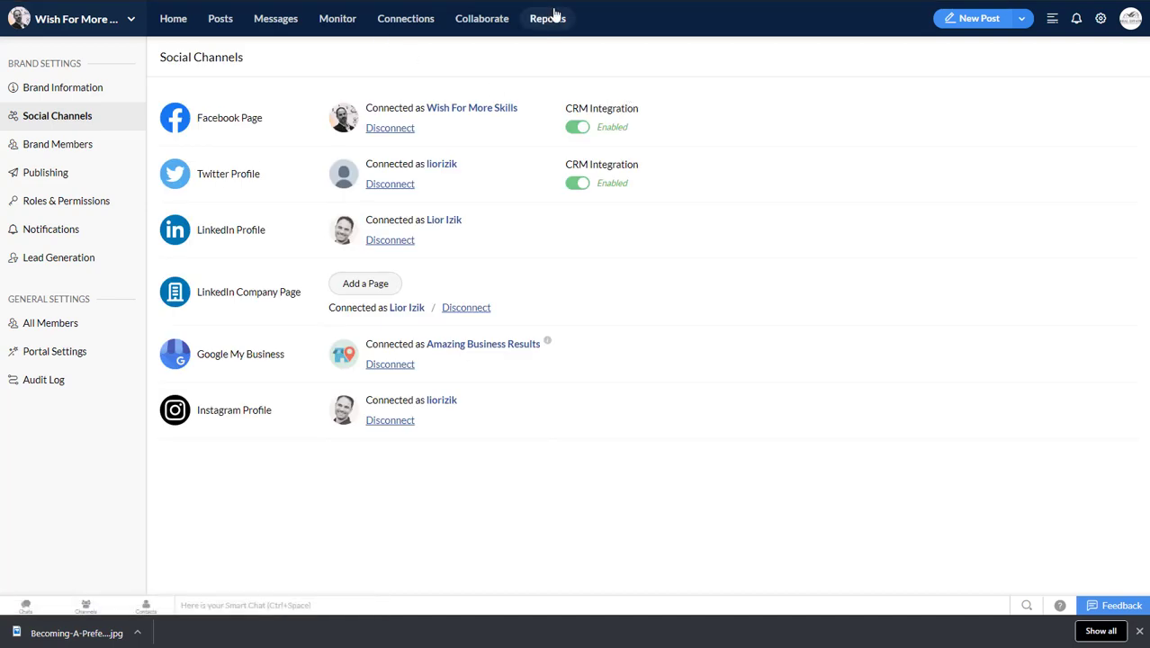
Step: Open the Wish For More Skills website in a new browser tab and go to the "Be A Middleman!" article
{"action": "key", "text": "ctrl+t"}
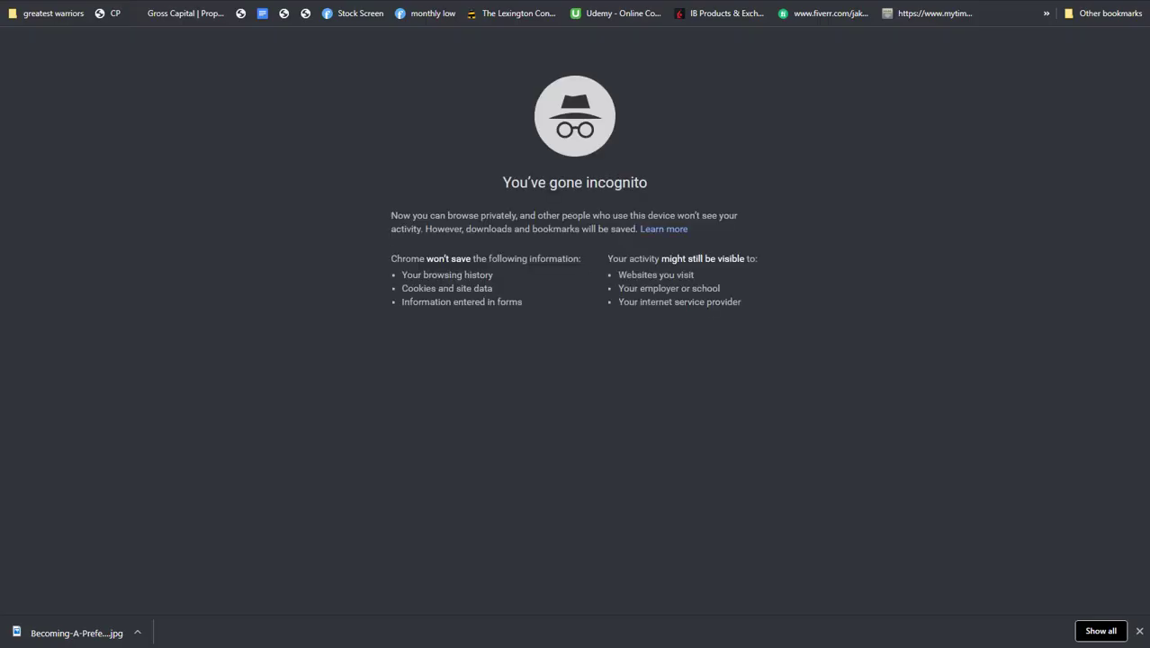
{"action": "type", "text": "wish"}
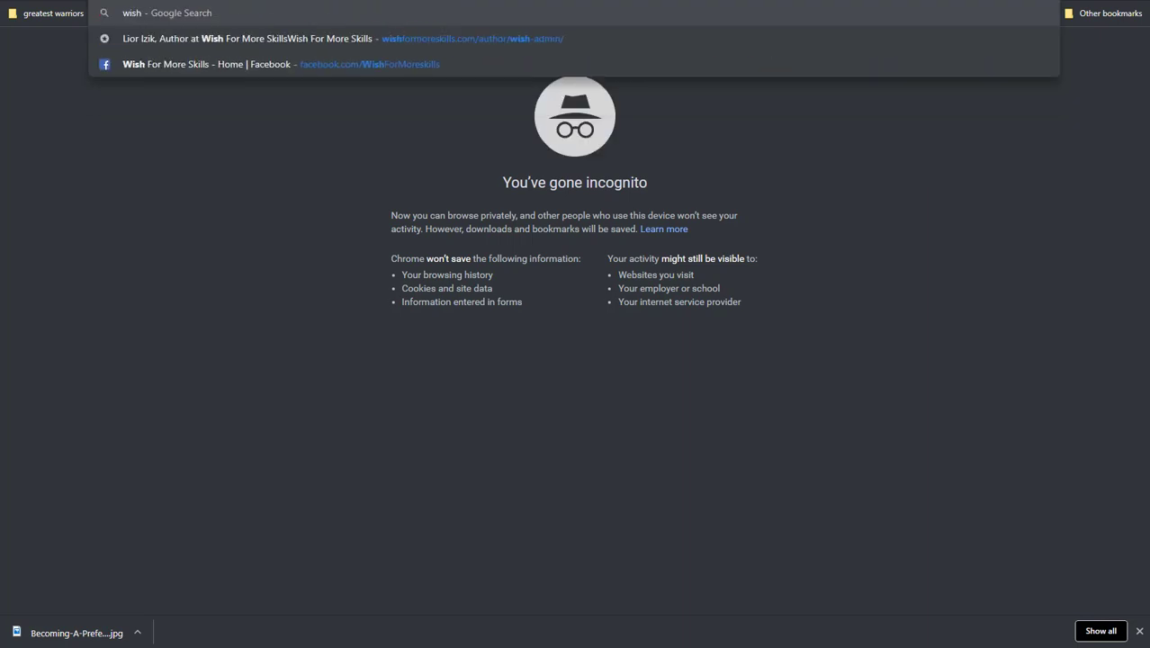
{"action": "left_click", "coordinate": [551, 38]}
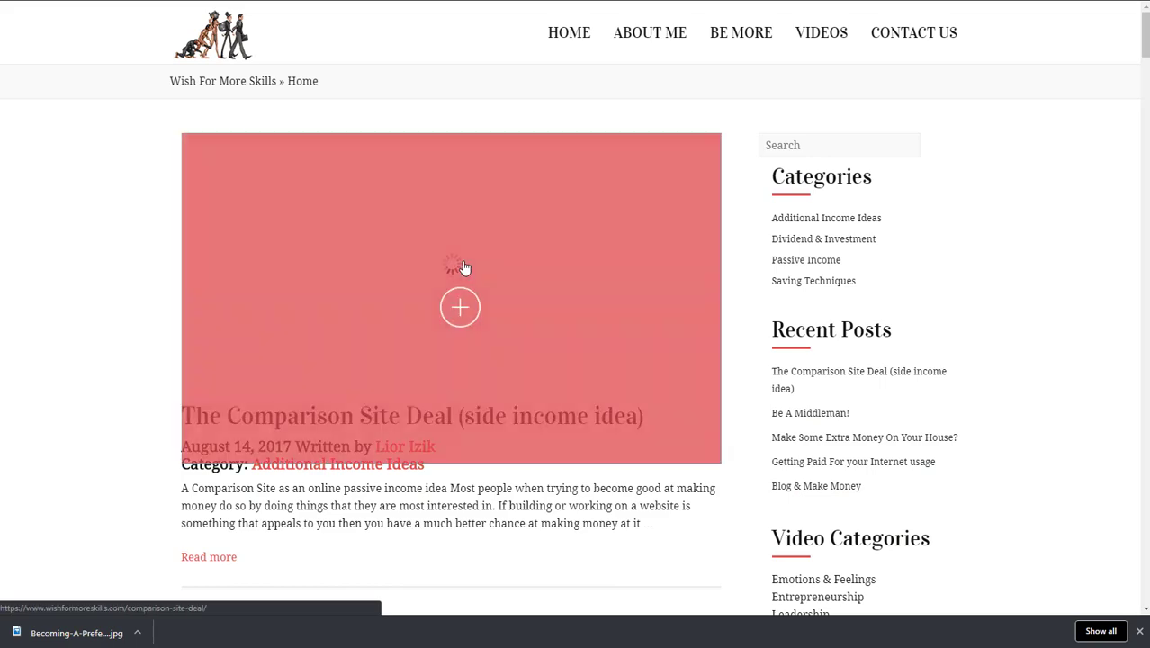
{"action": "scroll", "coordinate": [574, 286], "scroll_direction": "down", "scroll_amount": 3}
{"action": "scroll", "coordinate": [531, 282], "scroll_direction": "down", "scroll_amount": 1}
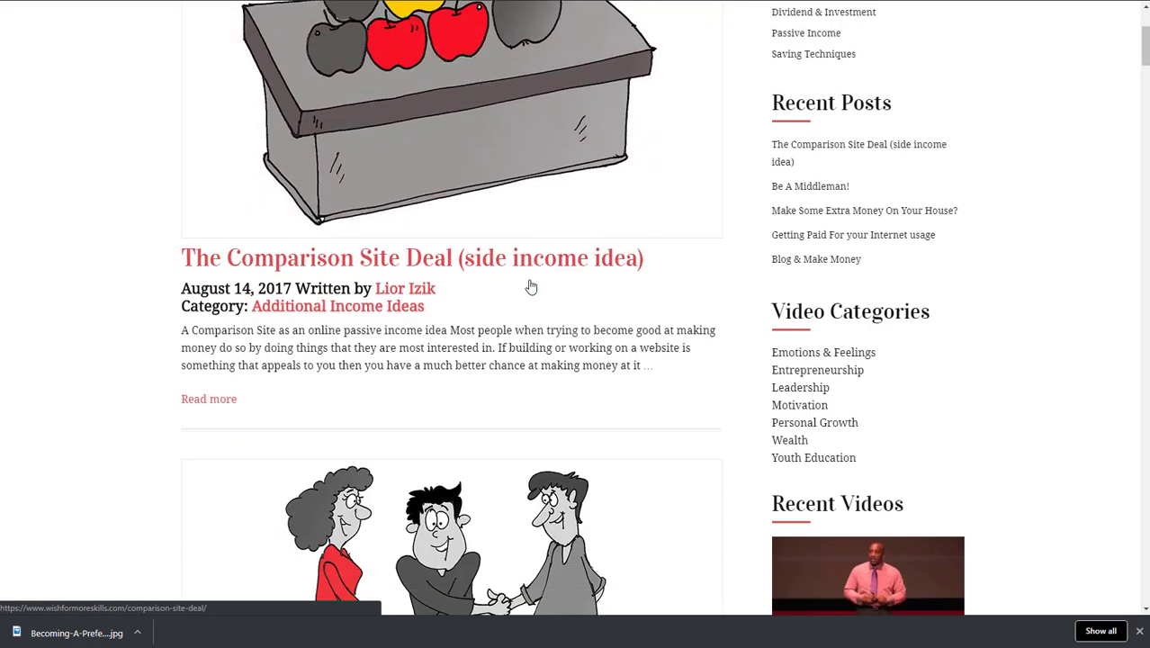
{"action": "scroll", "coordinate": [358, 248], "scroll_direction": "down", "scroll_amount": 9}
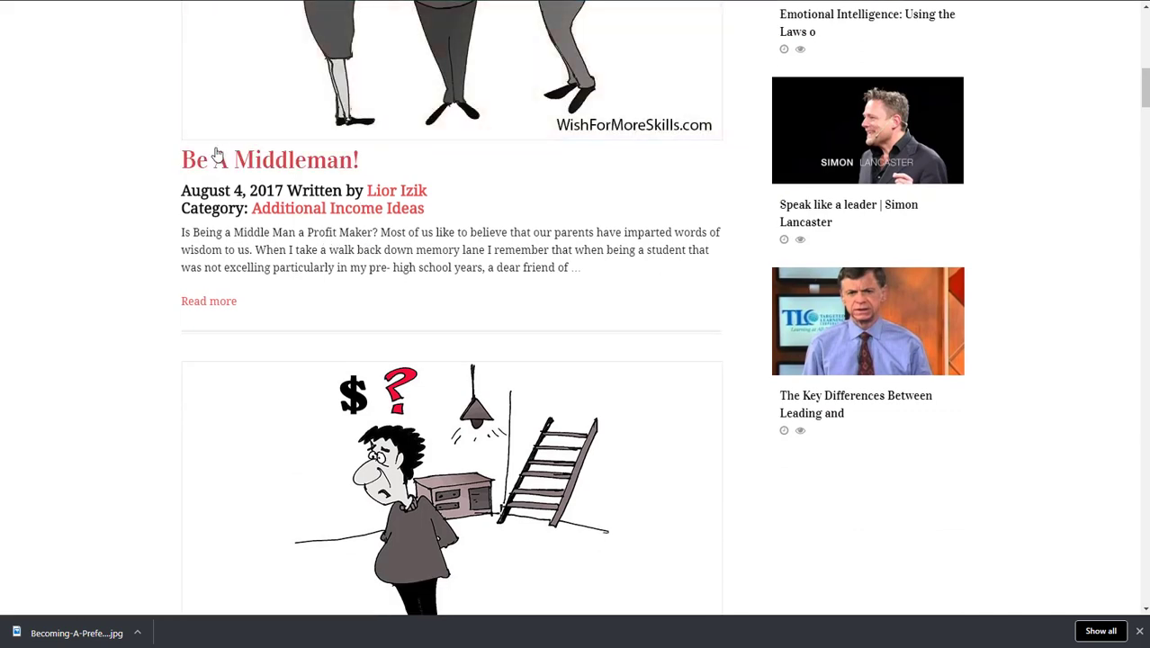
{"action": "left_click", "coordinate": [250, 159]}
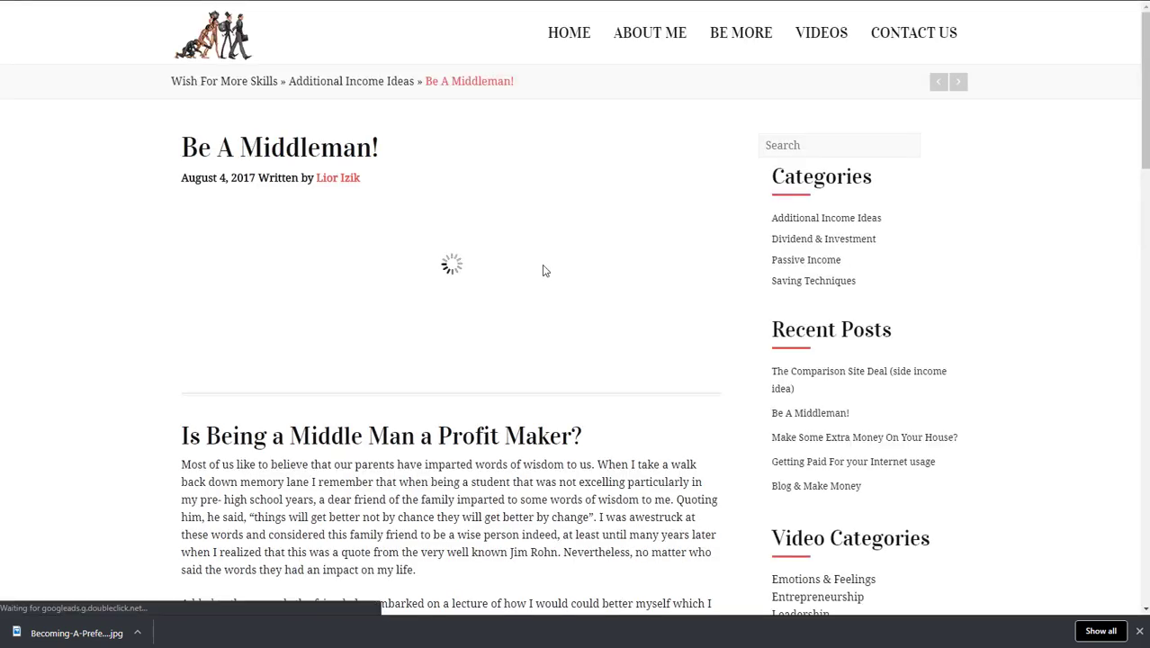
Step: Copy the article heading "Is Being a Middle Man a Profit Maker?" into a new post in Zoho Social
{"action": "scroll", "coordinate": [203, 378], "scroll_direction": "down", "scroll_amount": 3}
{"action": "triple_click", "coordinate": [266, 359]}
{"action": "key", "text": "ctrl+c"}
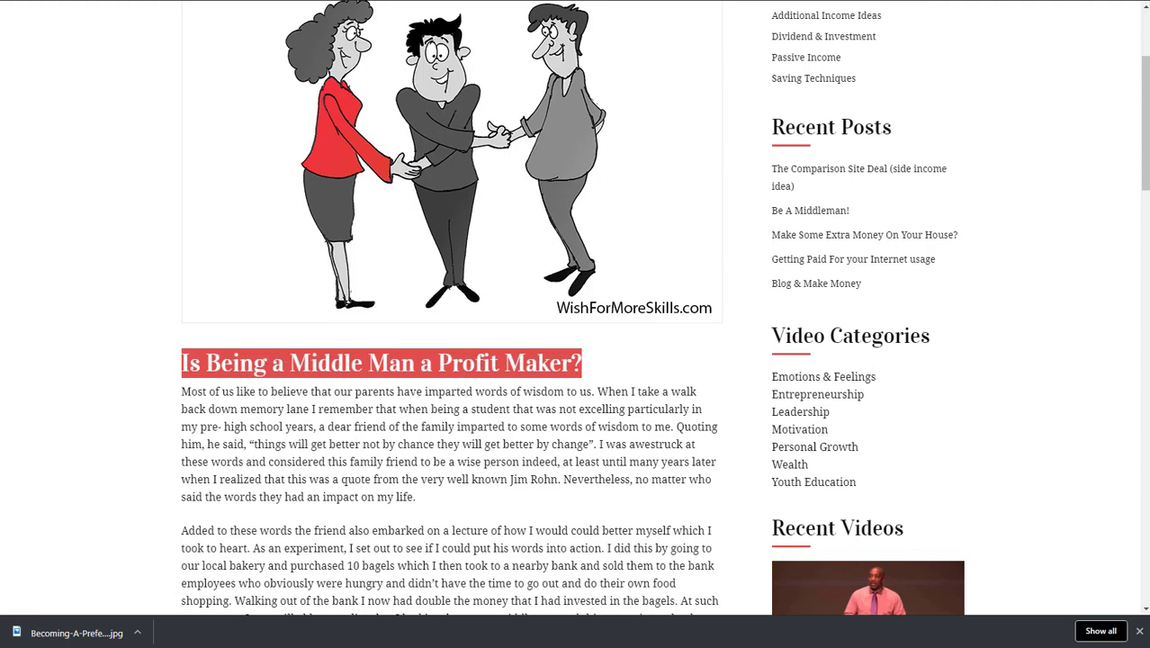
{"action": "key", "text": "ctrl+Tab"}
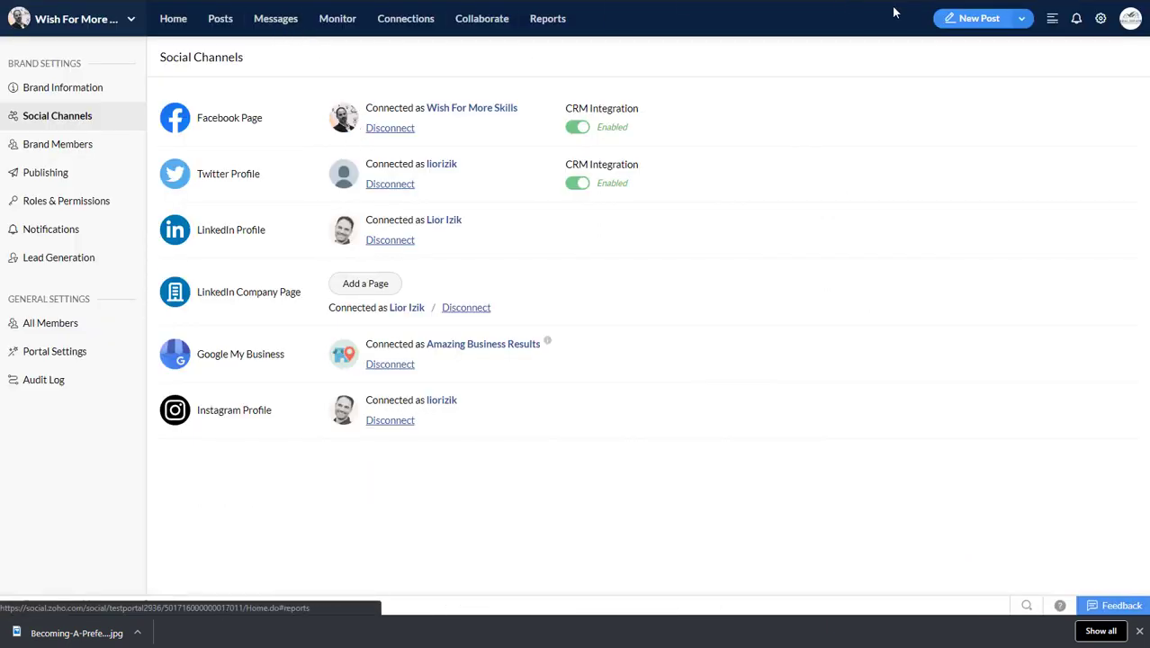
{"action": "left_click", "coordinate": [977, 19]}
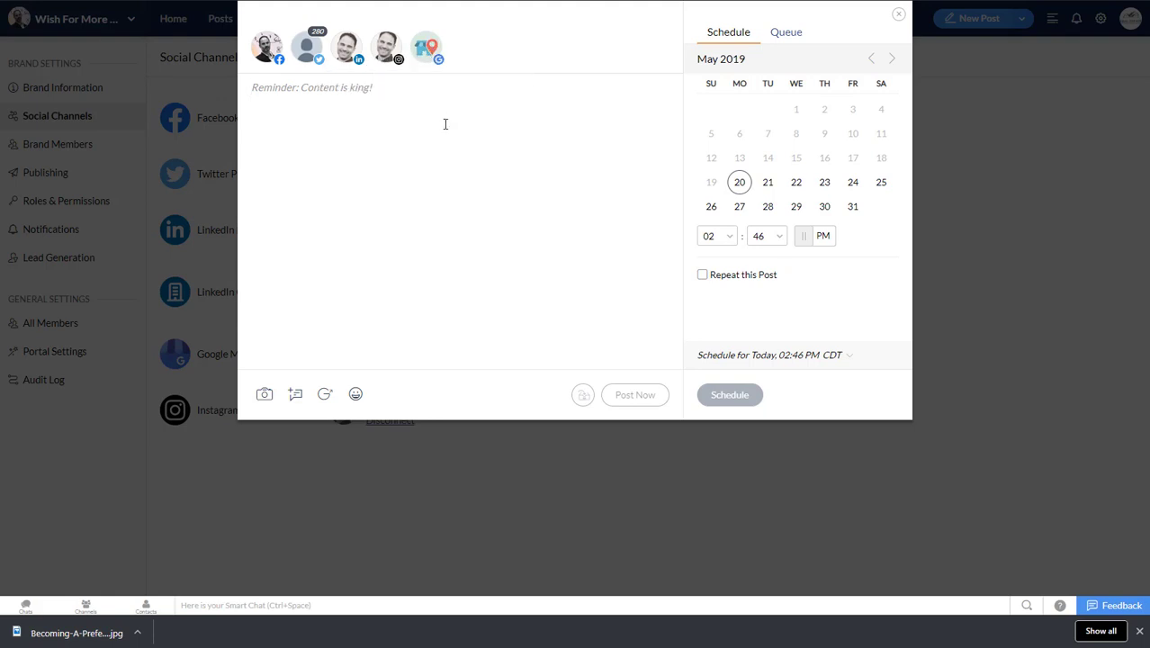
{"action": "key", "text": "ctrl+v"}
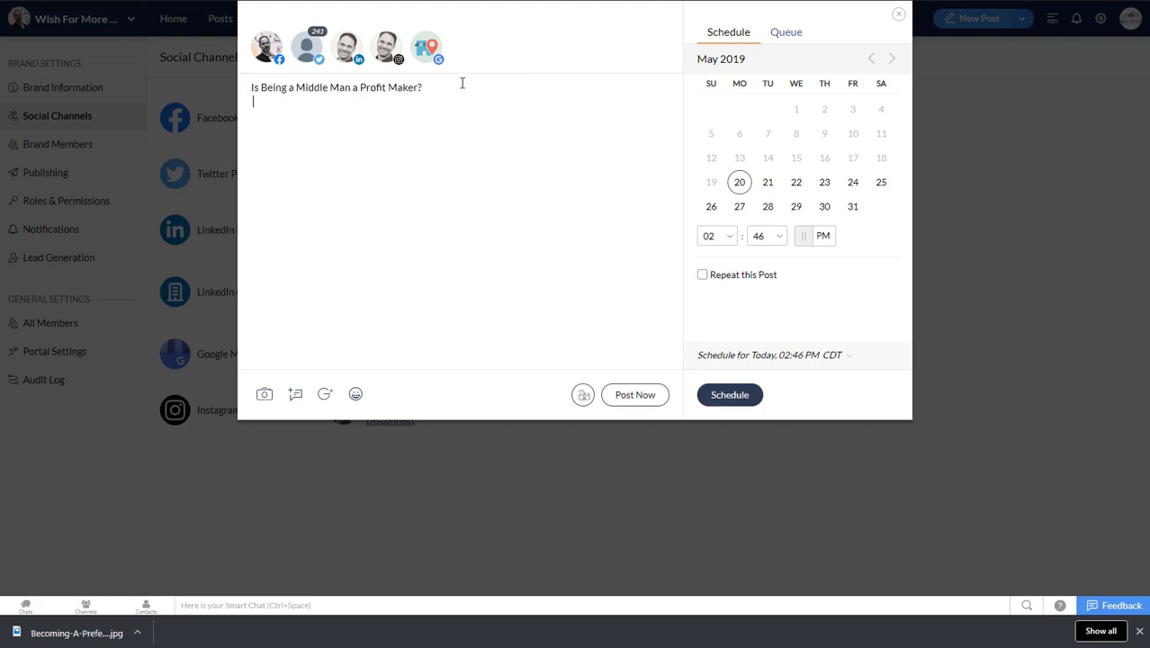
Step: Copy the article's opening text, through the "better by change" quote, below the post's heading and exclude the Twitter profile from the post
{"action": "left_click", "coordinate": [378, 0]}
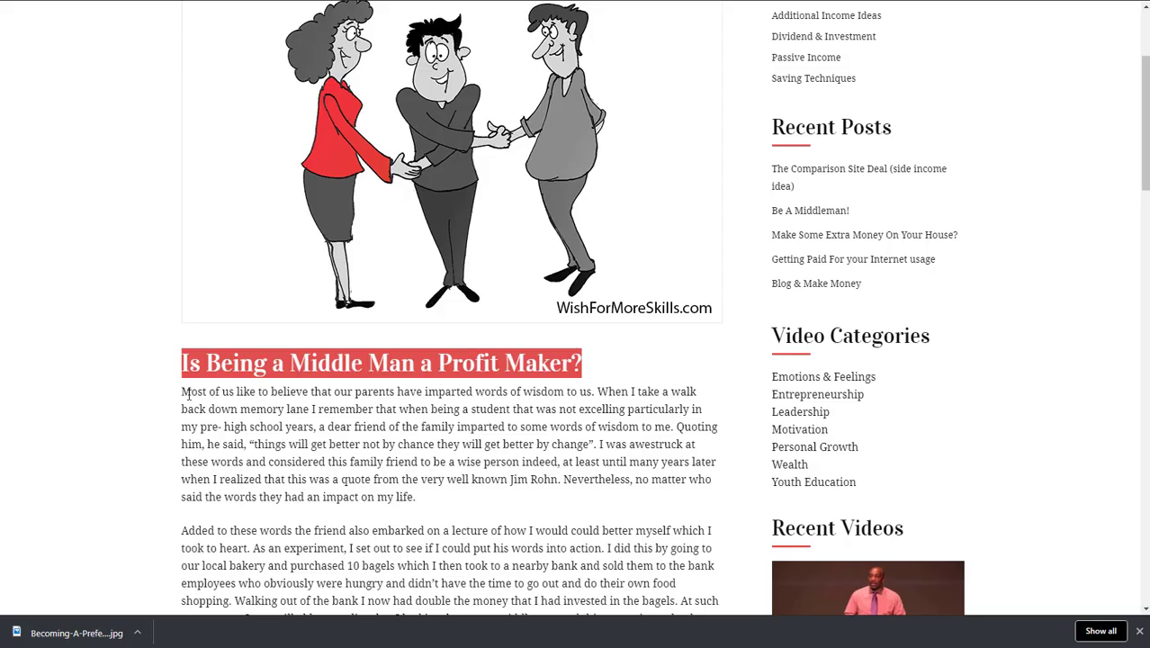
{"action": "left_click_drag", "start_coordinate": [185, 397], "coordinate": [277, 390]}
{"action": "left_click", "coordinate": [278, 391]}
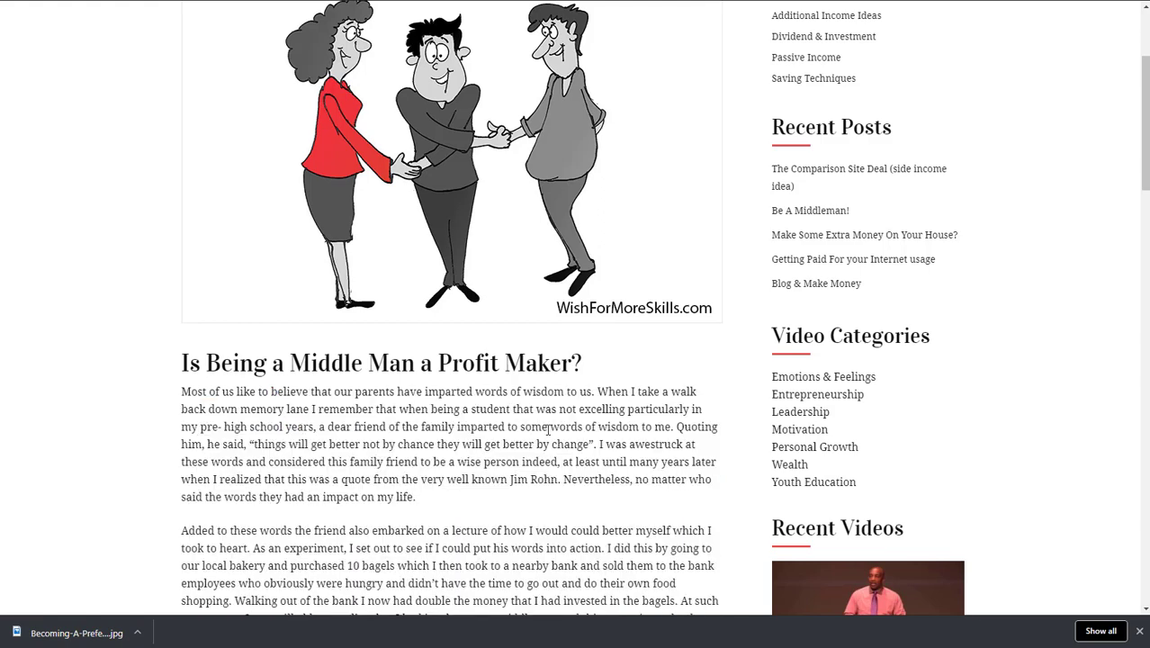
{"action": "left_click_drag", "start_coordinate": [598, 445], "coordinate": [183, 392]}
{"action": "key", "text": "ctrl+c"}
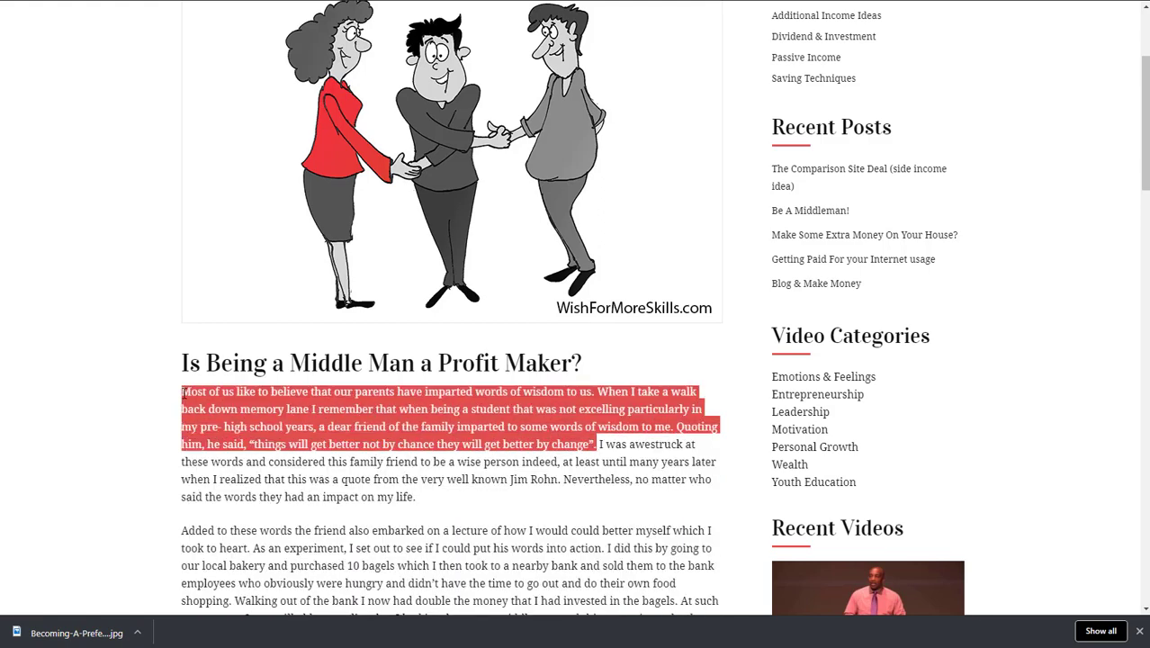
{"action": "left_click", "coordinate": [432, 0]}
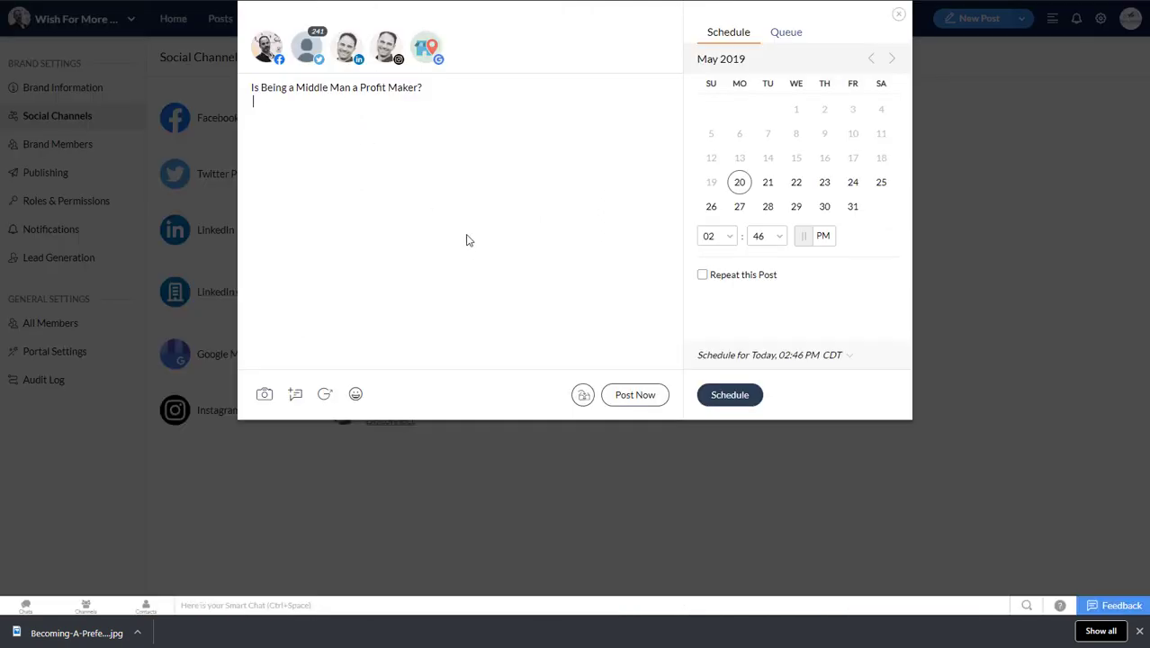
{"action": "key", "text": "ctrl+v"}
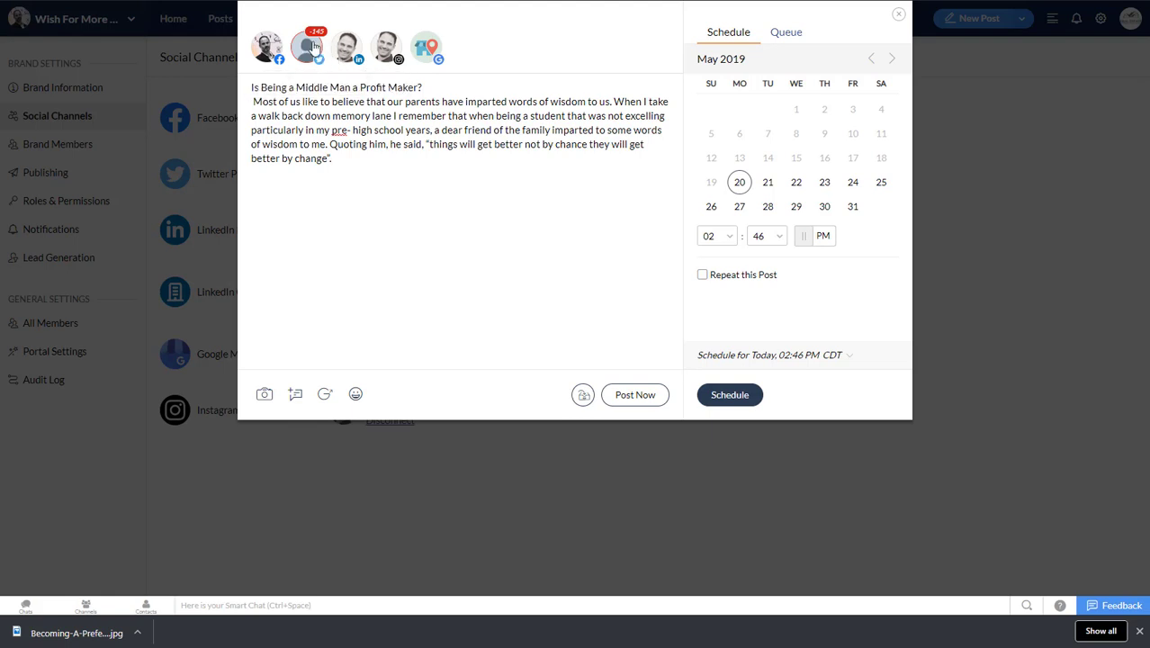
{"action": "left_click", "coordinate": [311, 50]}
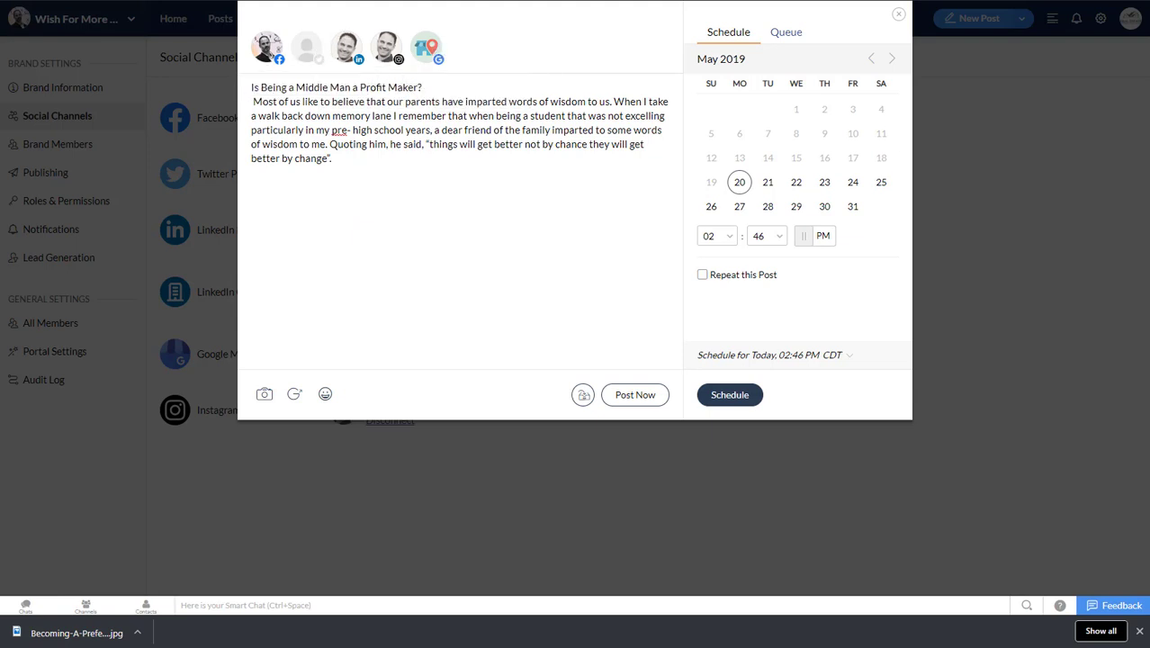
Step: Save the article's handshake illustration to the Downloads folder as the JPEG image MiddleMan
{"action": "key", "text": "ctrl+Tab"}
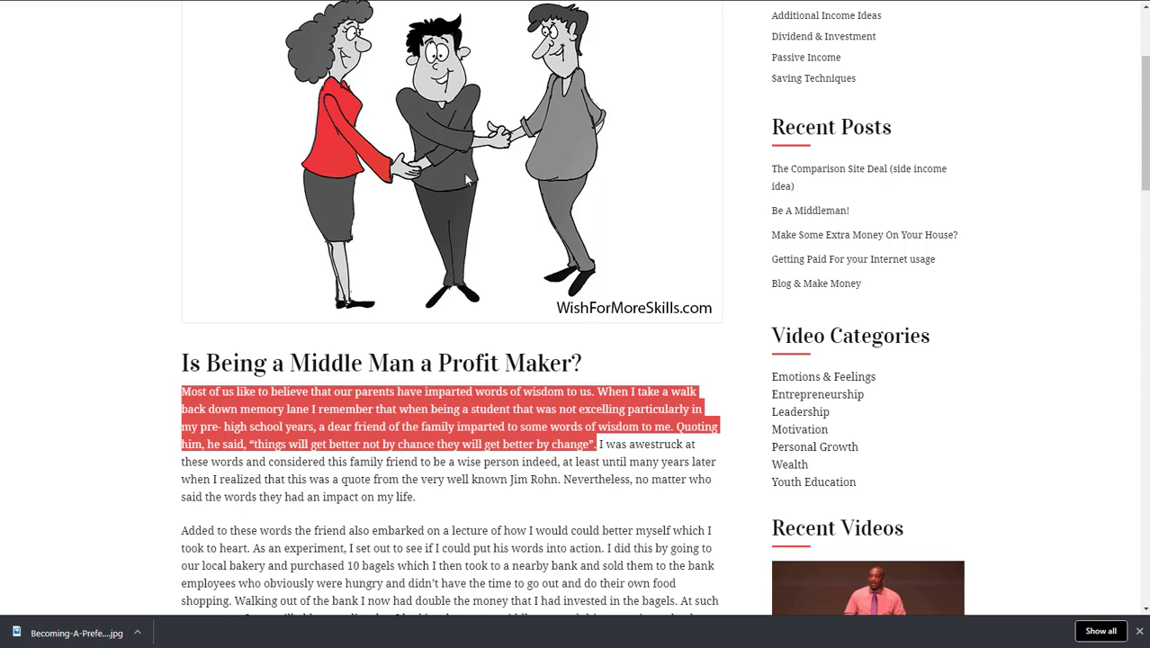
{"action": "left_click", "coordinate": [356, 143]}
{"action": "right_click", "coordinate": [383, 147]}
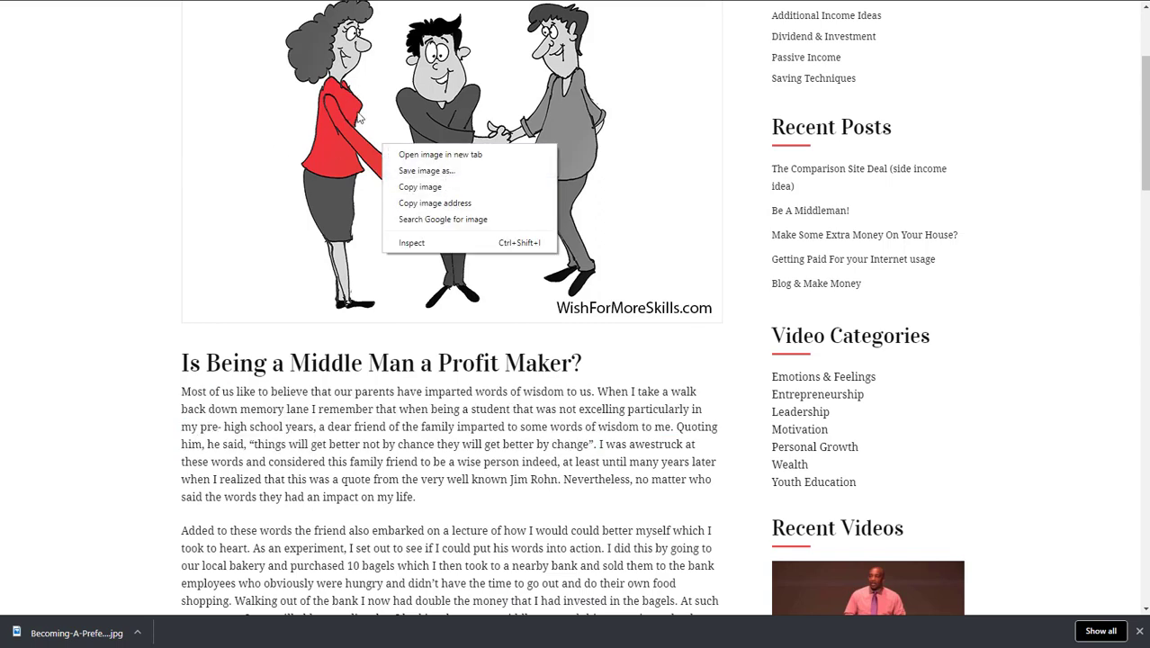
{"action": "left_click", "coordinate": [436, 171]}
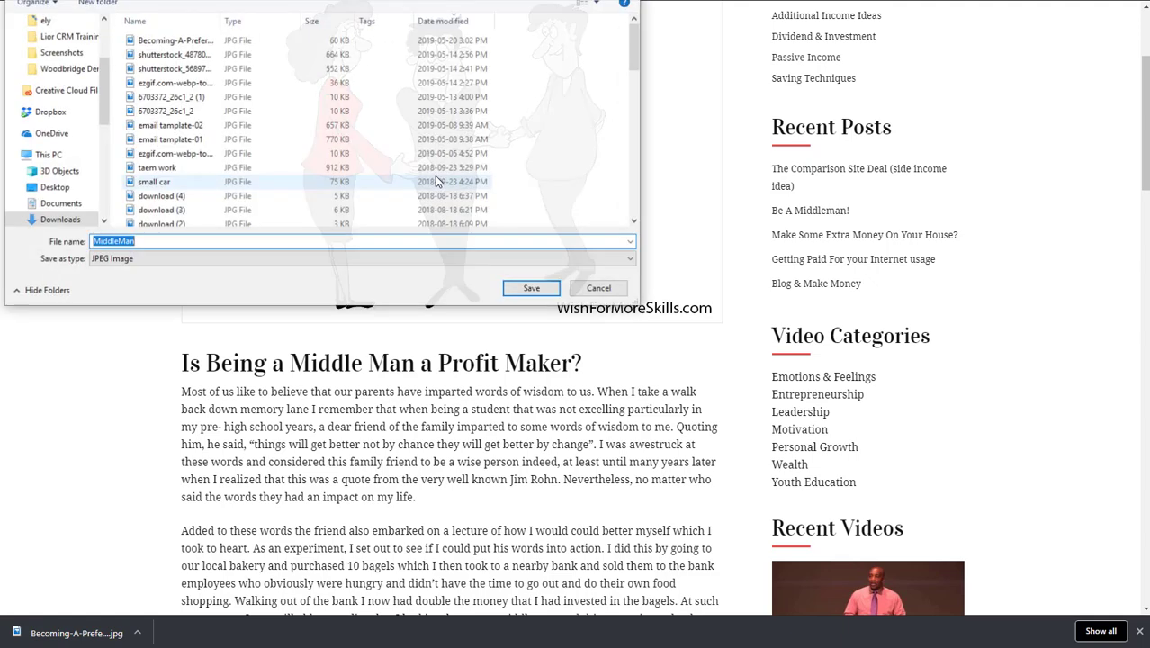
{"action": "left_click", "coordinate": [549, 293]}
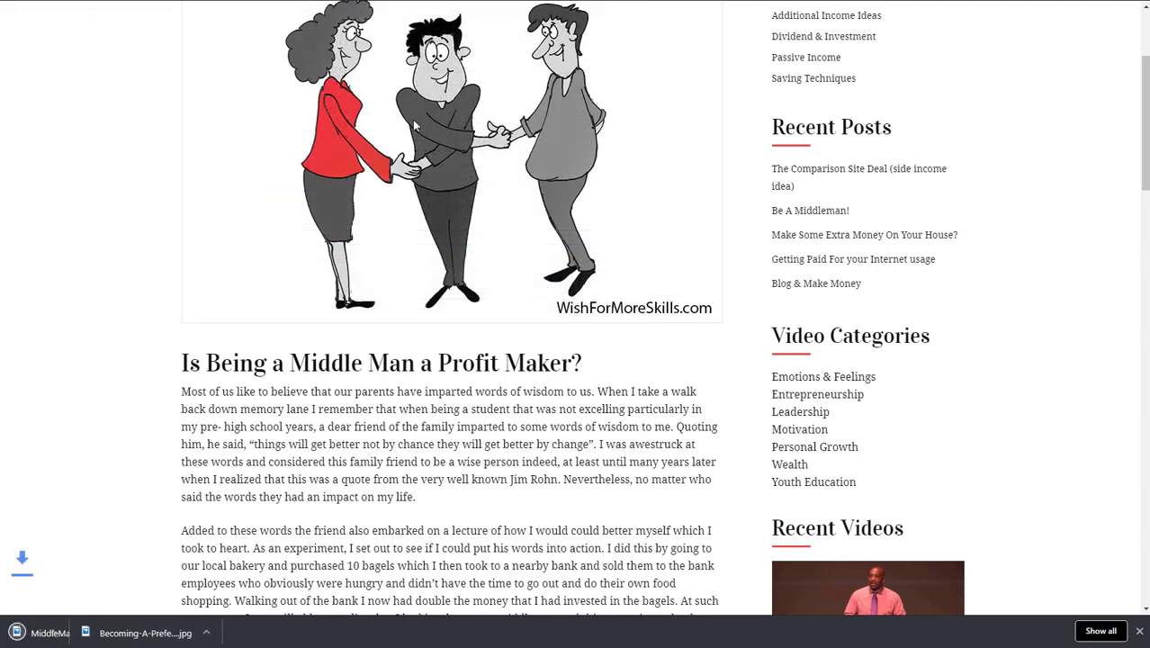
Step: Return to the Zoho Social post and attach the MiddleMan image from the Downloads folder
{"action": "left_click", "coordinate": [297, 0]}
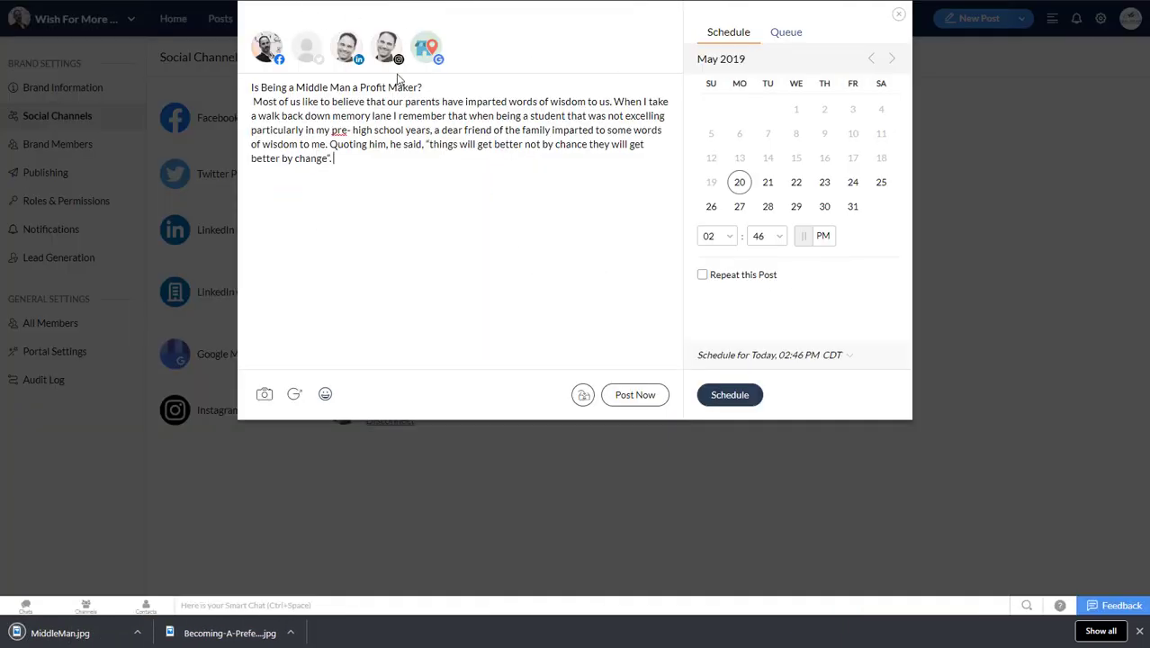
{"action": "left_click", "coordinate": [264, 394]}
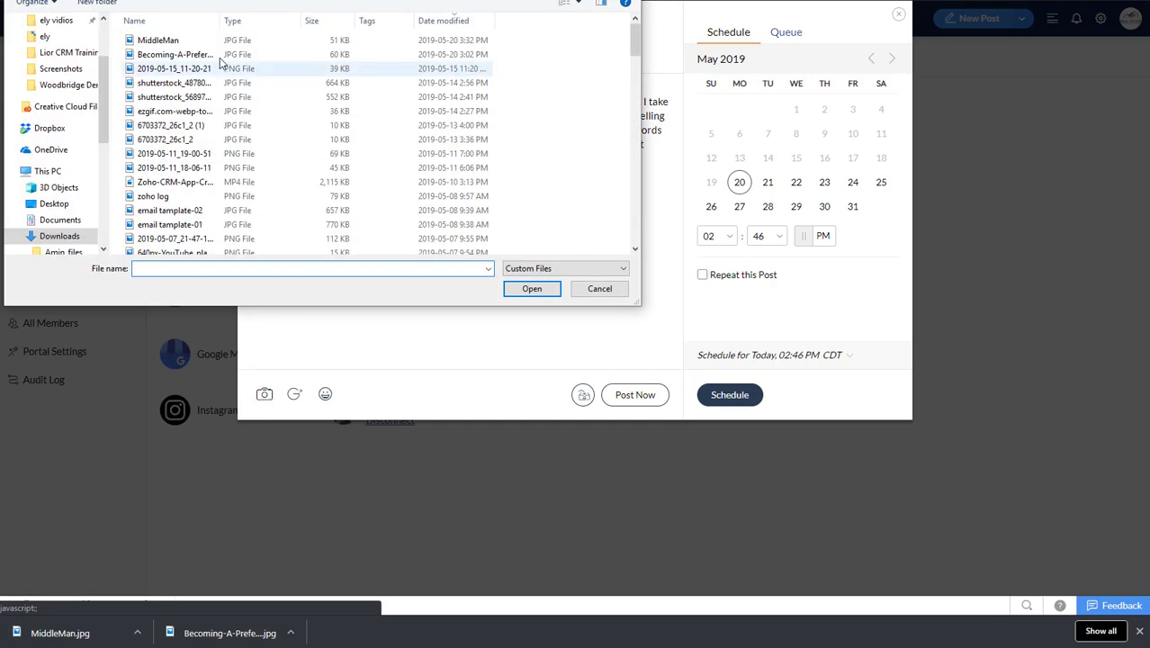
{"action": "left_click", "coordinate": [190, 41]}
{"action": "left_click", "coordinate": [533, 289]}
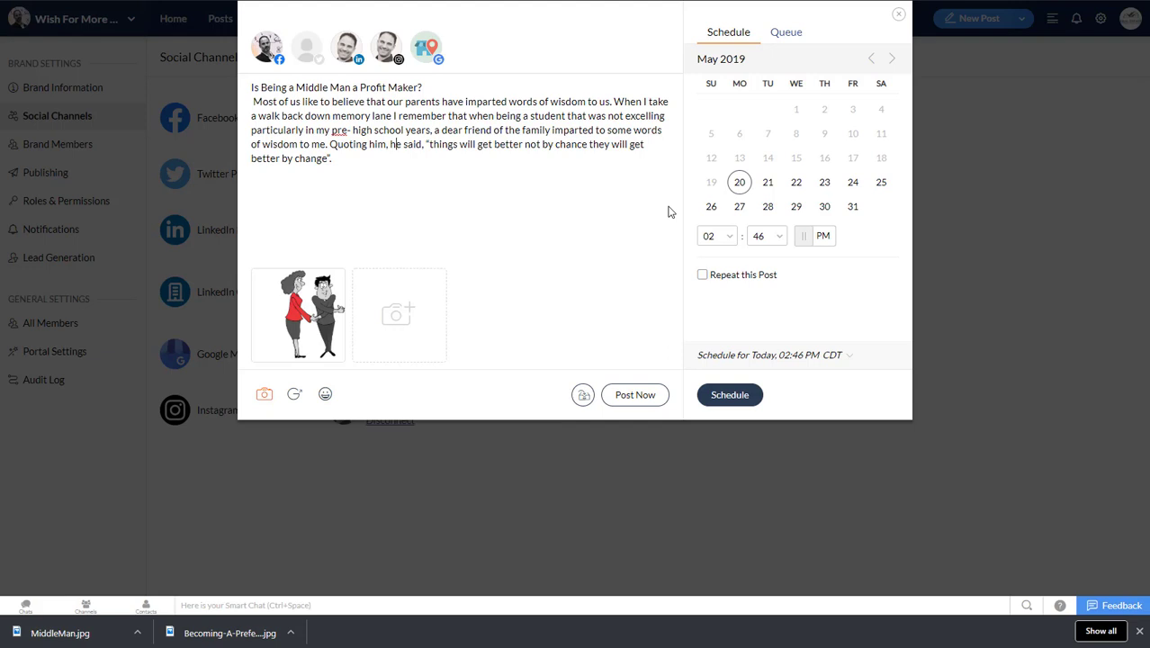
Step: Schedule the post for May 21, 2019 at 11:46 AM
{"action": "left_click", "coordinate": [770, 184]}
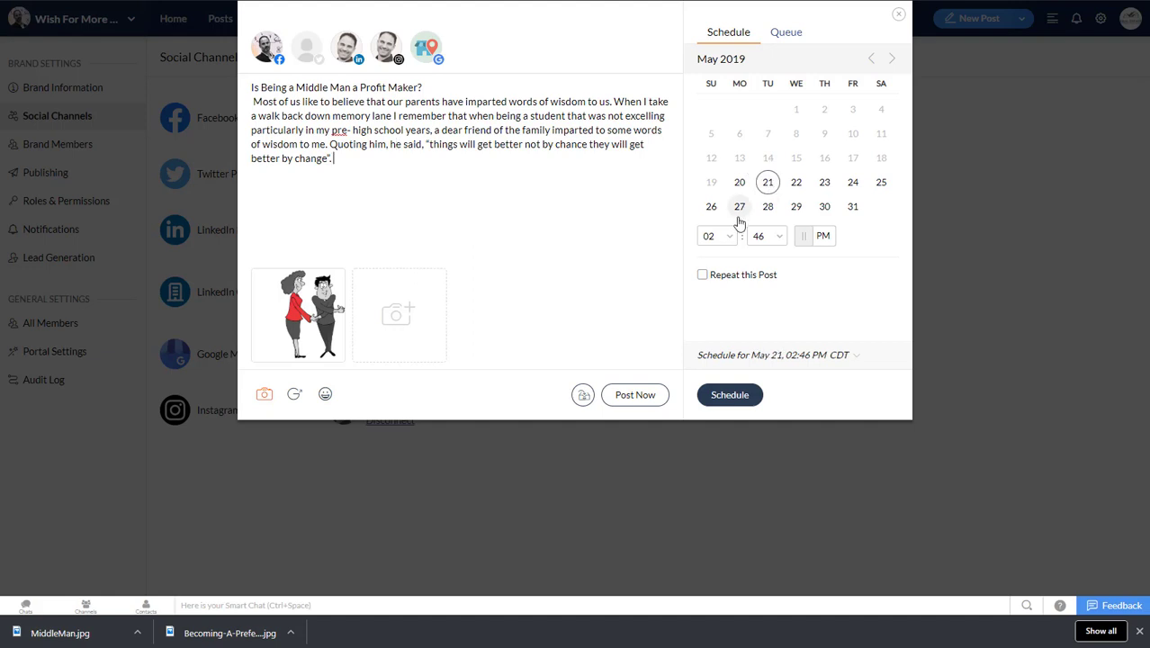
{"action": "left_click", "coordinate": [713, 236]}
{"action": "scroll", "coordinate": [725, 328], "scroll_direction": "down", "scroll_amount": 2}
{"action": "scroll", "coordinate": [704, 354], "scroll_direction": "down", "scroll_amount": 3}
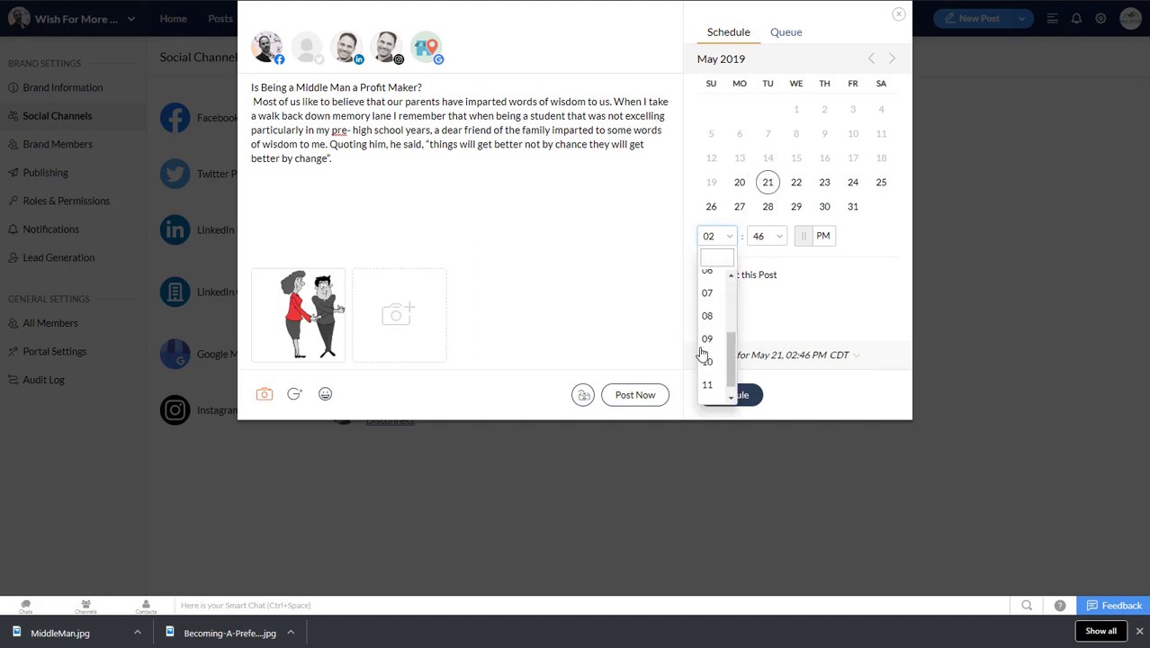
{"action": "left_click", "coordinate": [708, 381]}
{"action": "left_click", "coordinate": [756, 237]}
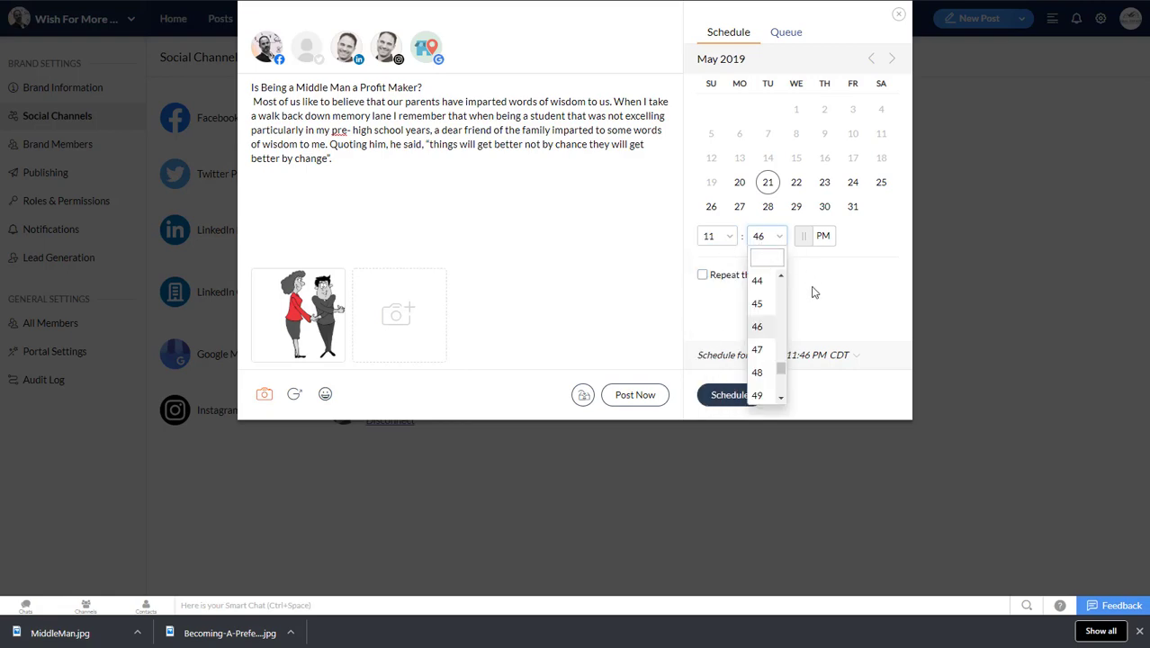
{"action": "left_click", "coordinate": [813, 236]}
{"action": "left_click", "coordinate": [813, 236]}
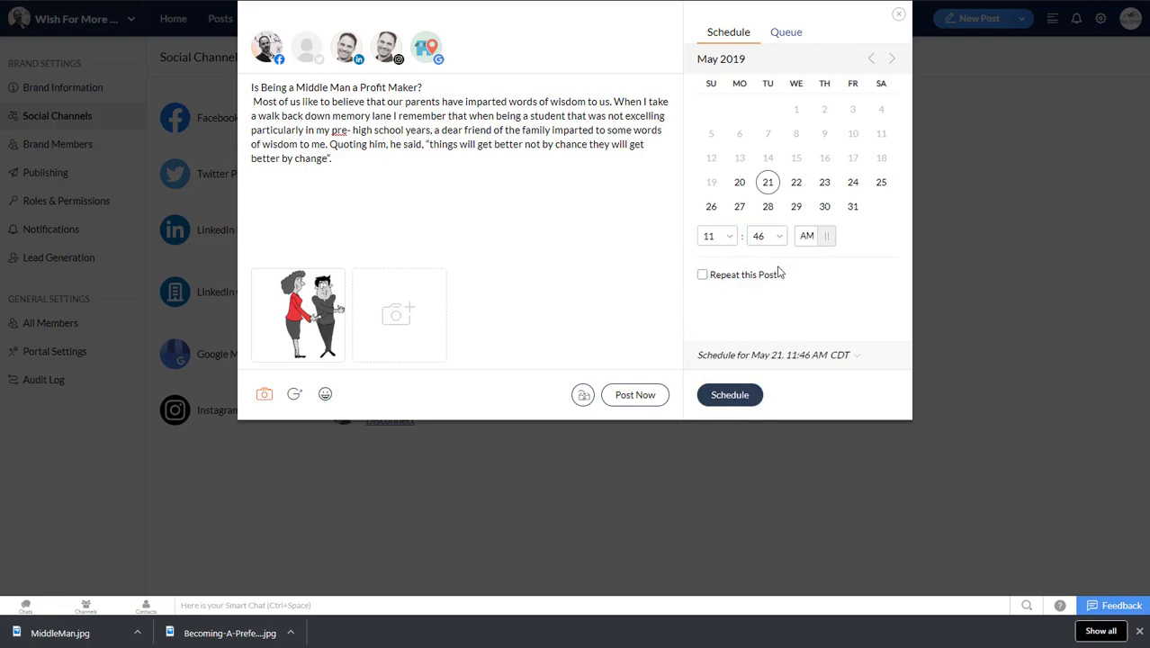
{"action": "left_click", "coordinate": [730, 395]}
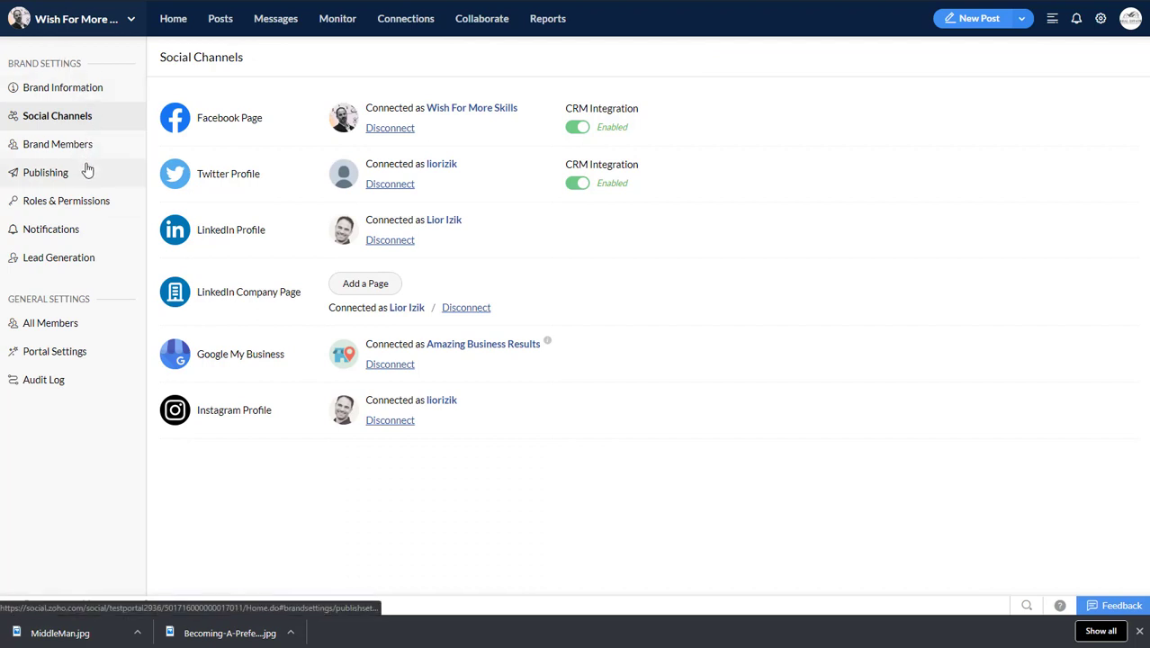
Step: Find the Middle Man post among the scheduled posts and publish it right away
{"action": "left_click", "coordinate": [180, 20]}
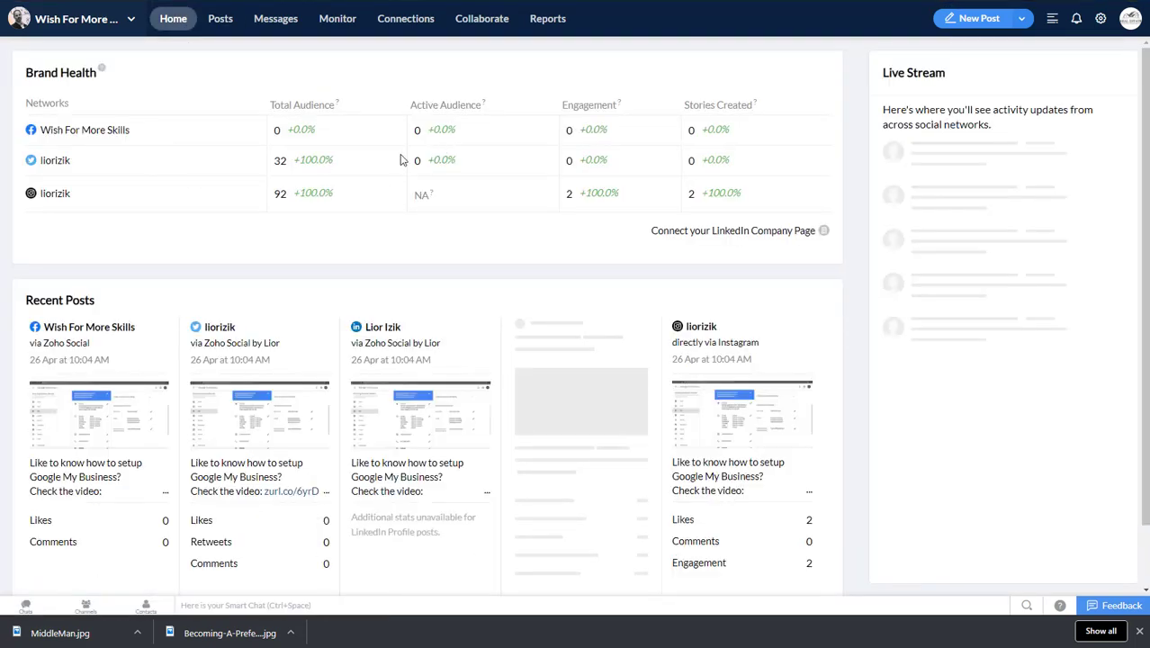
{"action": "left_click", "coordinate": [220, 18]}
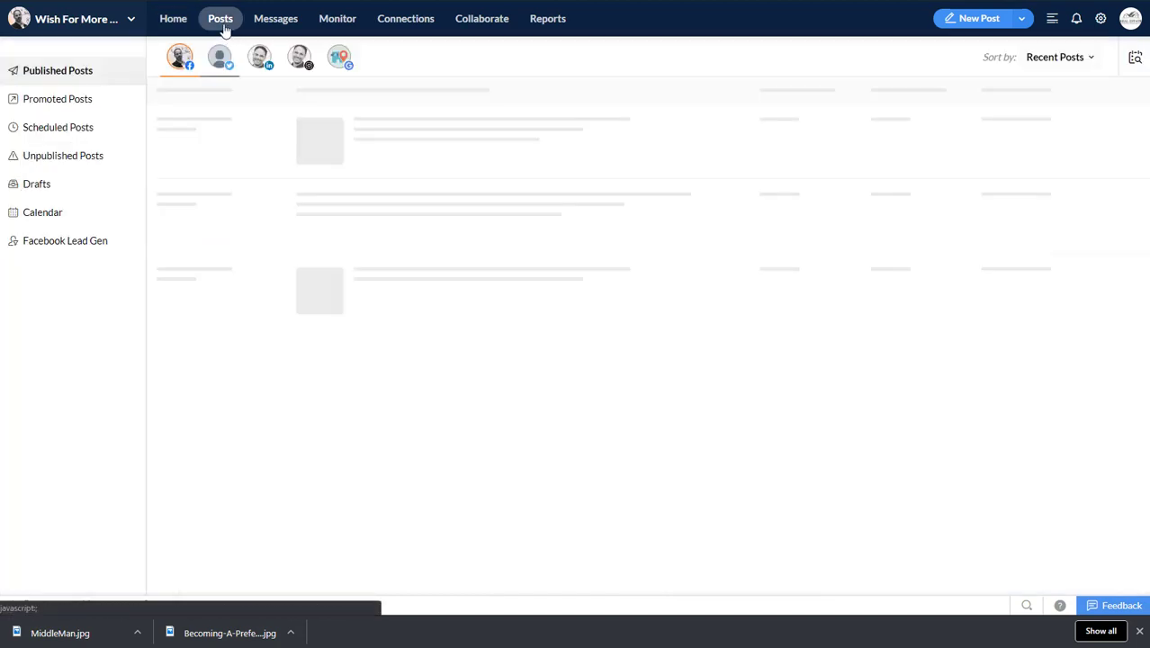
{"action": "left_click", "coordinate": [64, 130]}
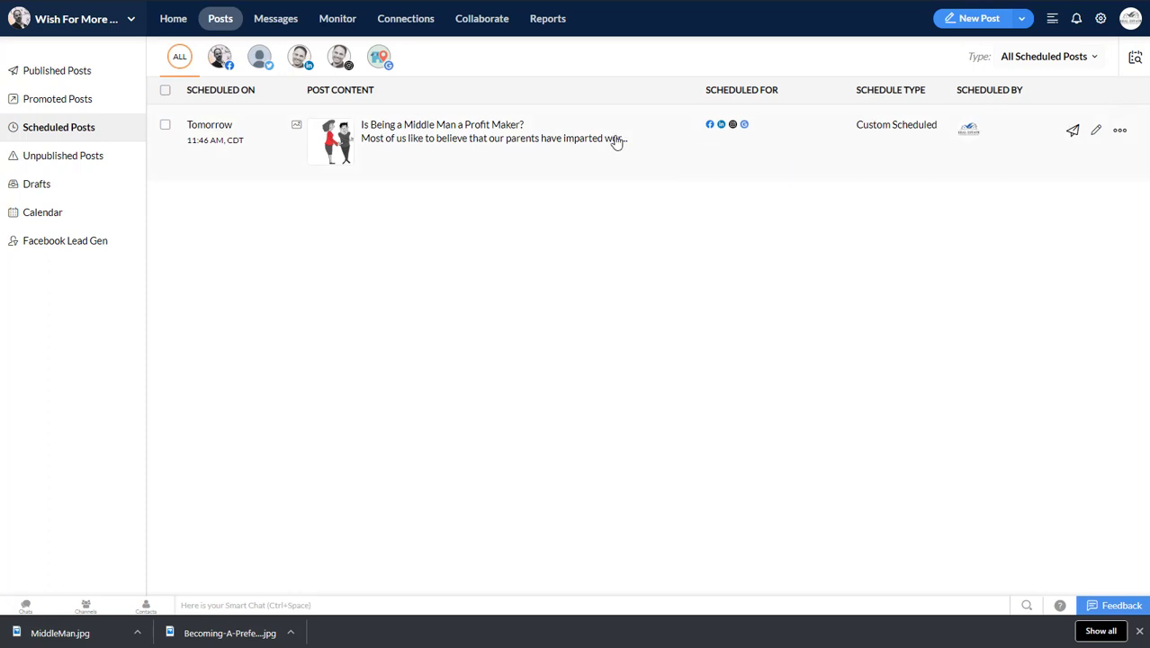
{"action": "left_click", "coordinate": [1075, 132]}
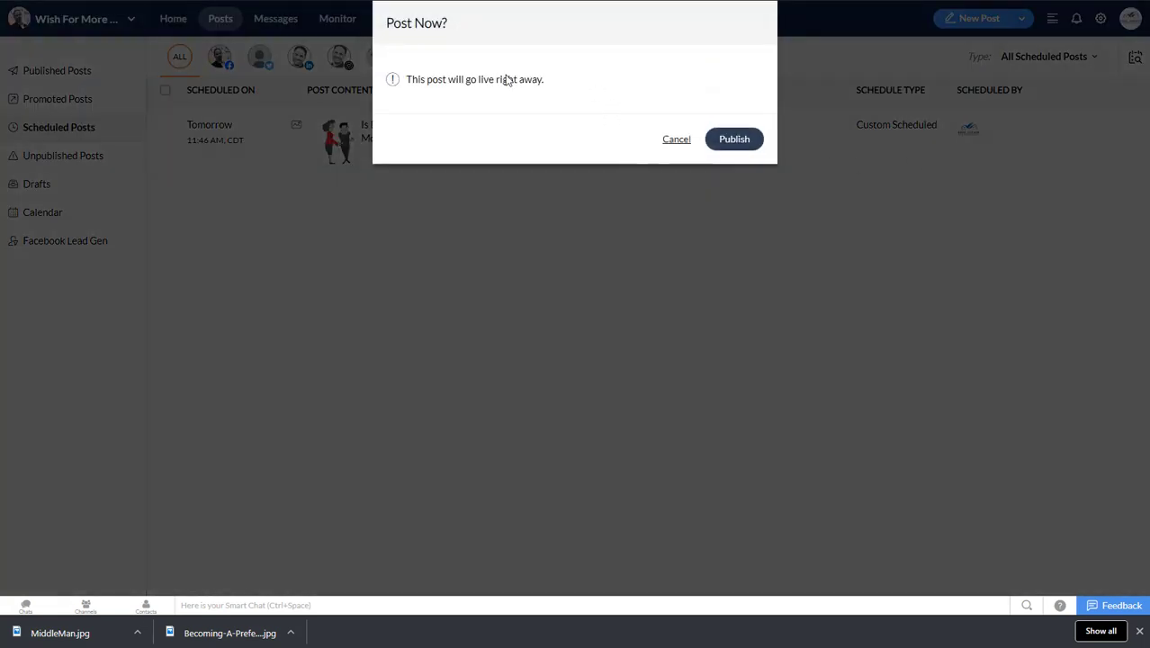
{"action": "left_click_drag", "start_coordinate": [458, 79], "coordinate": [582, 88]}
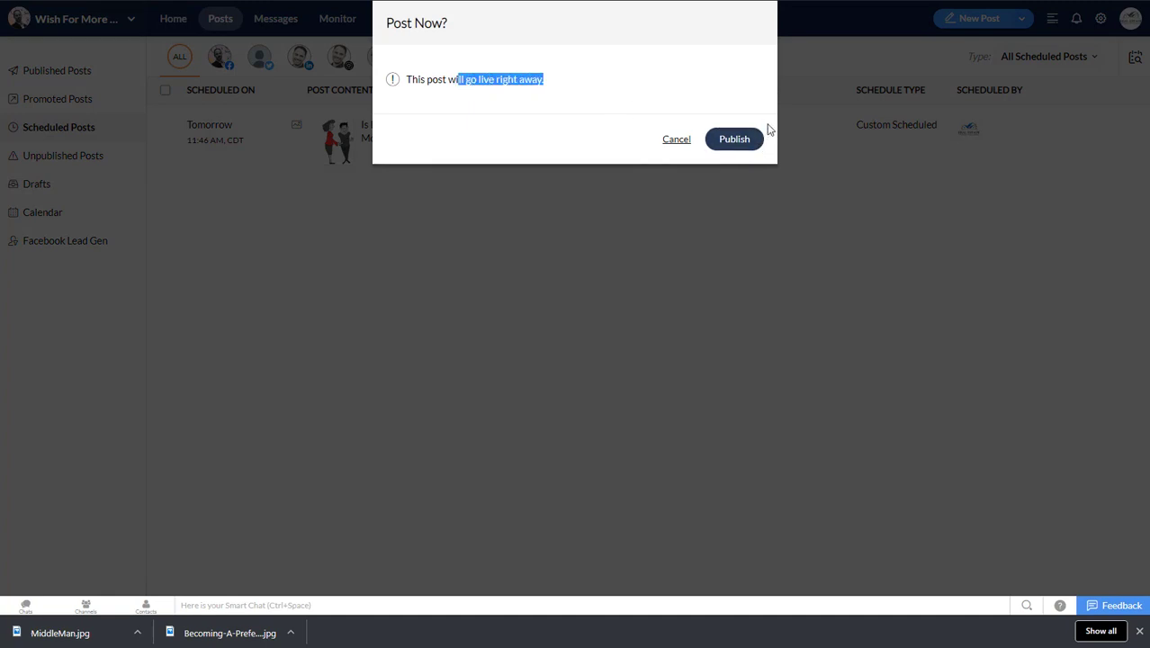
{"action": "left_click", "coordinate": [750, 146]}
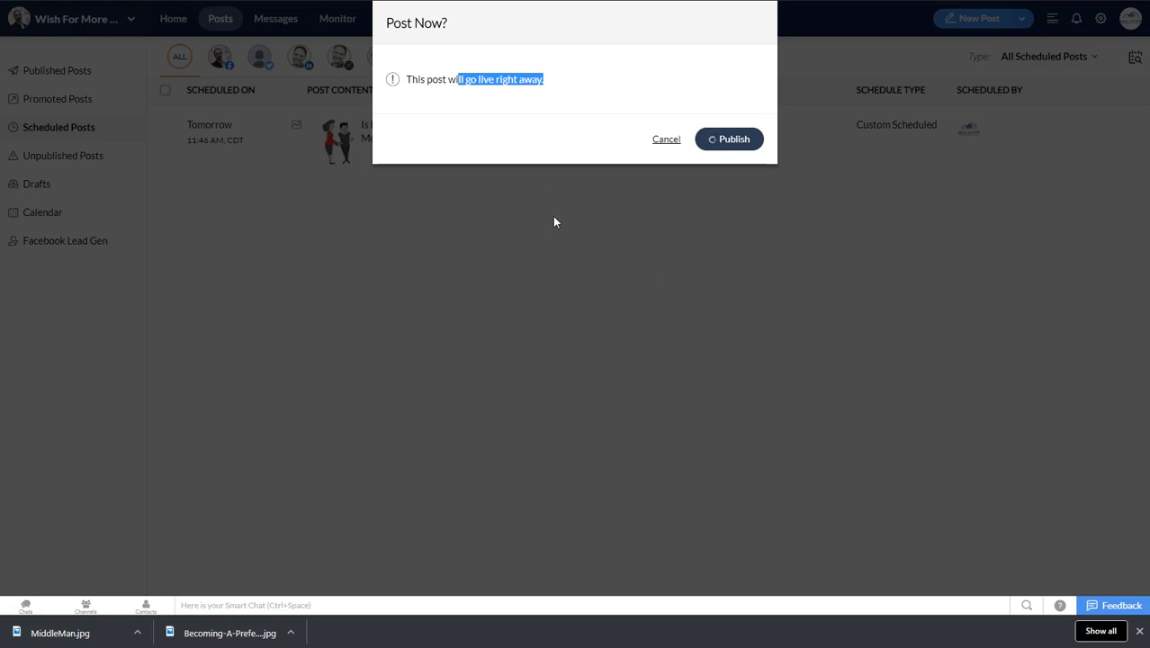
{"action": "left_click", "coordinate": [391, 241]}
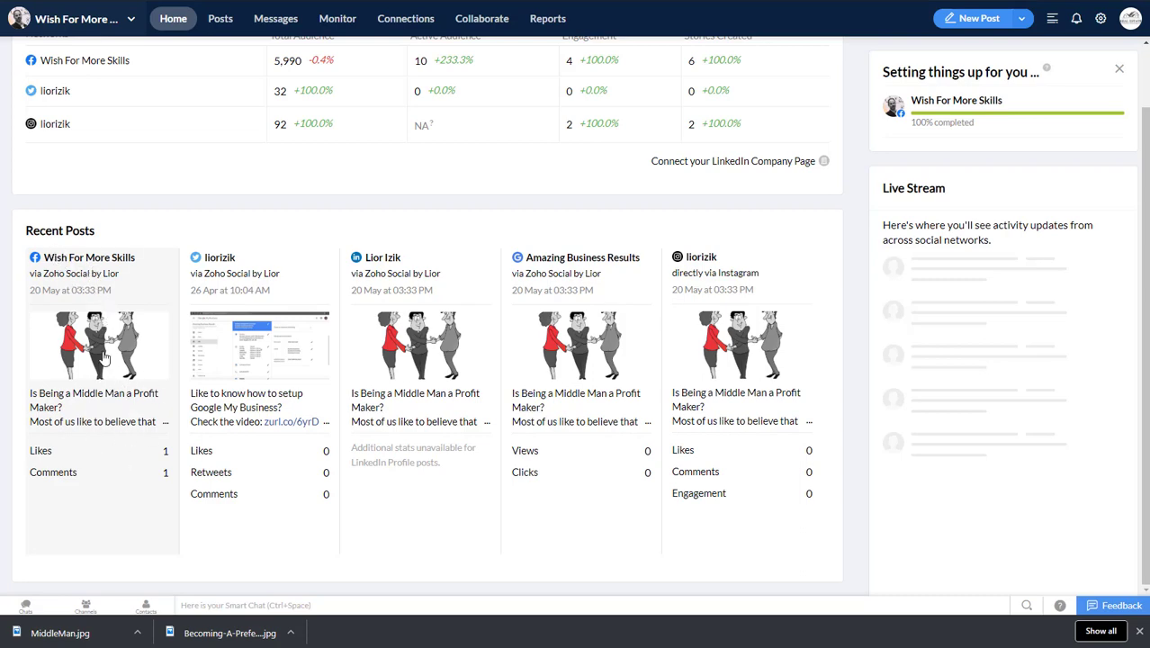
Step: Open the details of the Facebook Middle Man post, comment "Thank you" with the commenter's first name, and close the details
{"action": "left_click", "coordinate": [78, 452]}
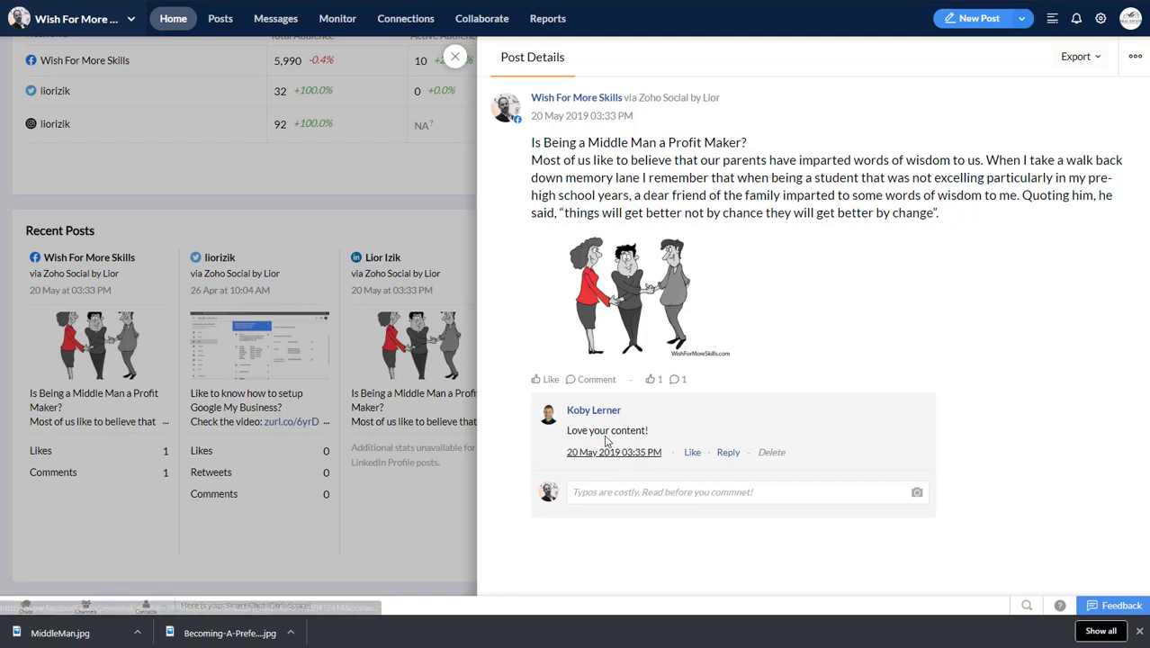
{"action": "left_click", "coordinate": [689, 490]}
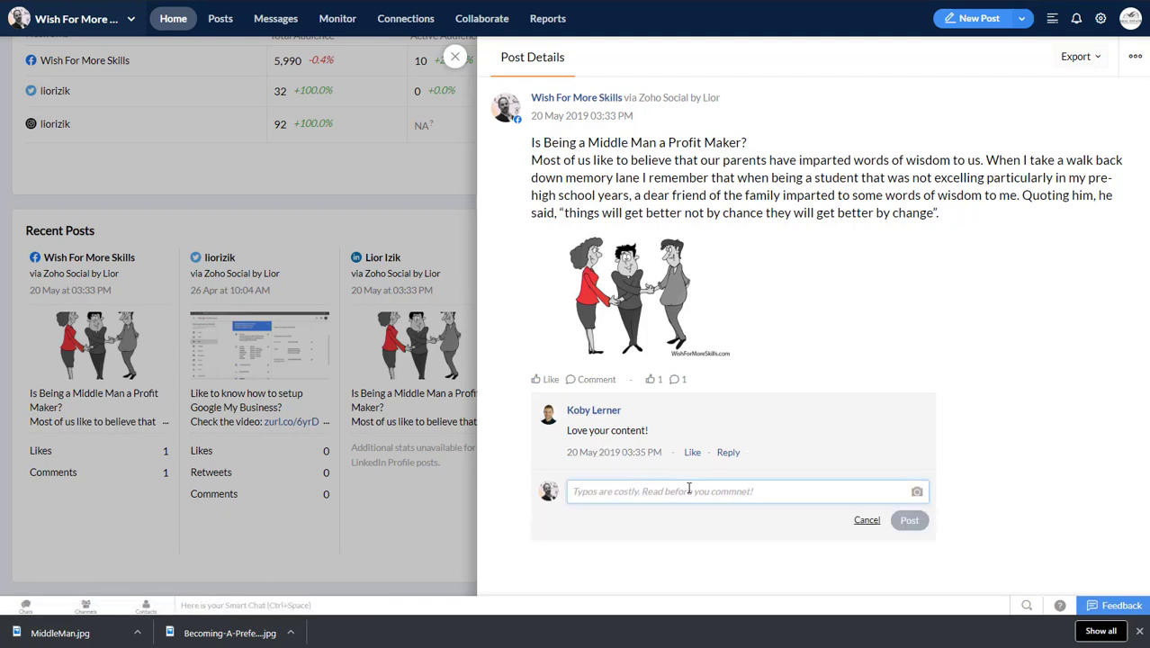
{"action": "type", "text": "Thank you Koby"}
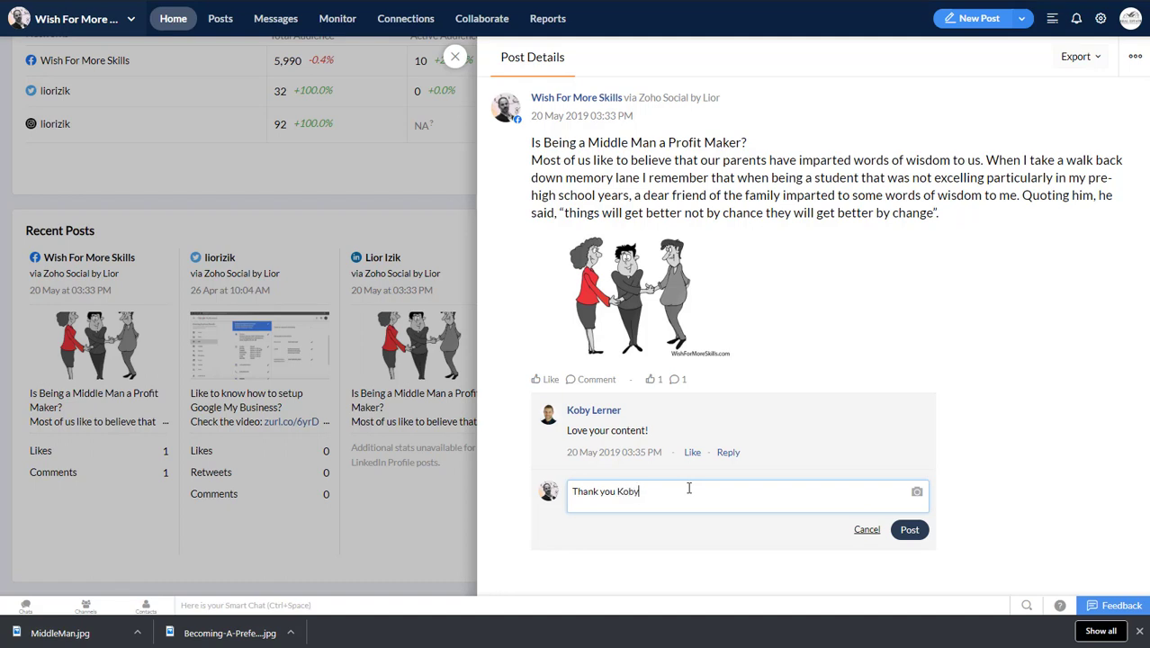
{"action": "left_click", "coordinate": [909, 530]}
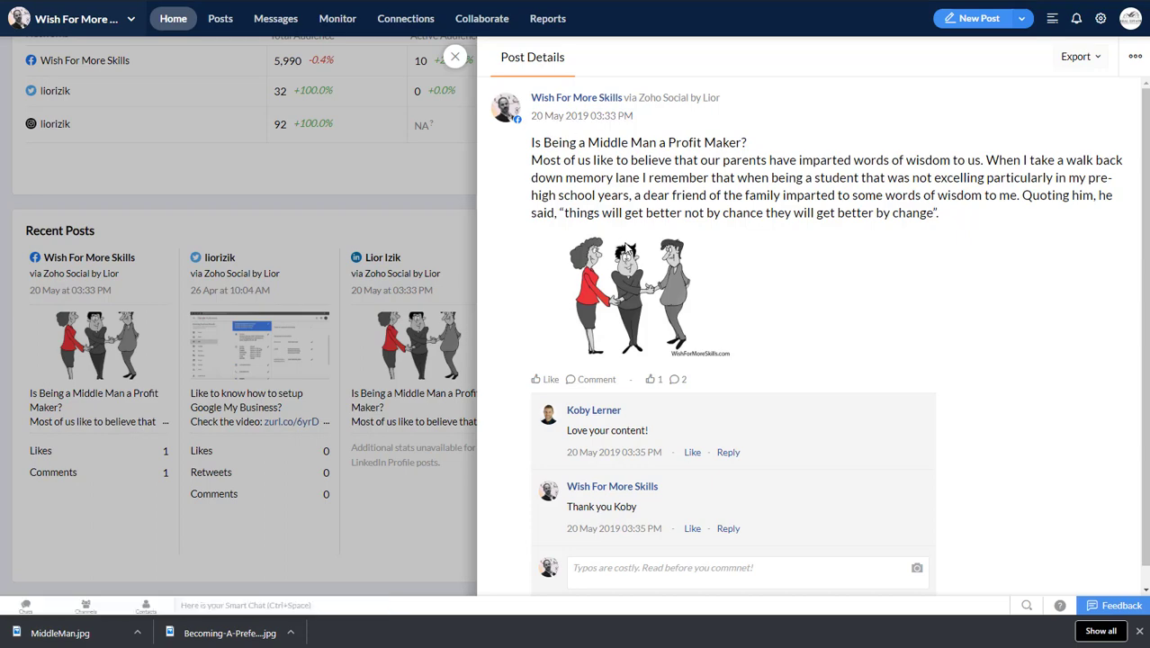
{"action": "left_click", "coordinate": [455, 57]}
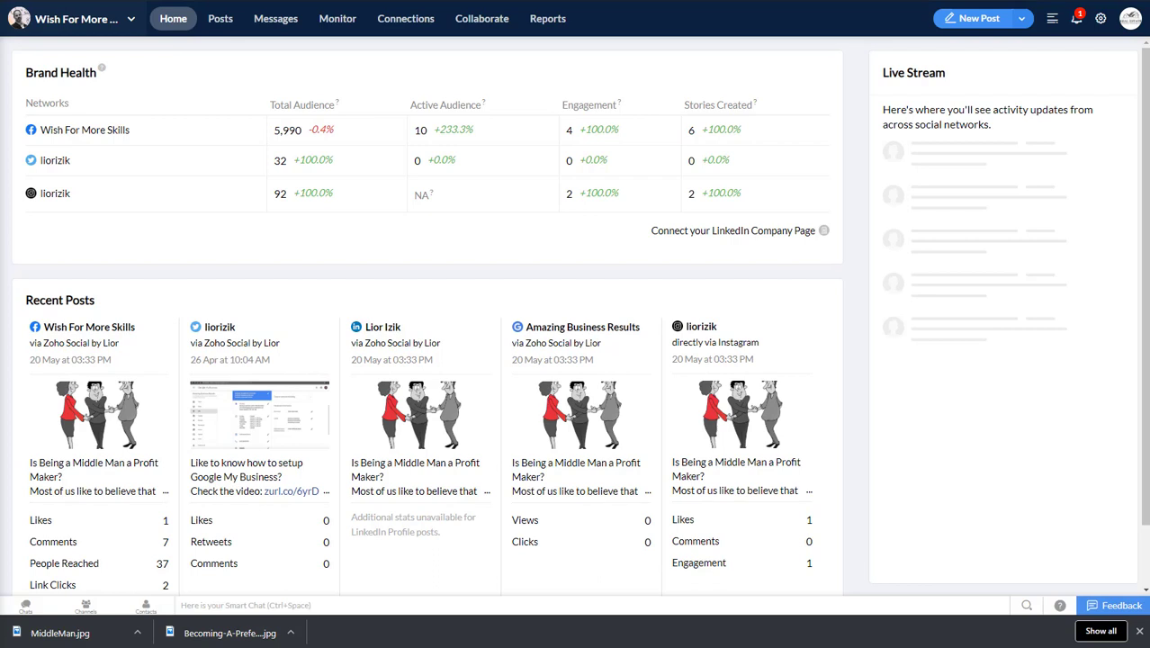
Step: Open the newest message from the notifications and reply "Hey" followed by the sender's first name
{"action": "left_click", "coordinate": [1074, 21]}
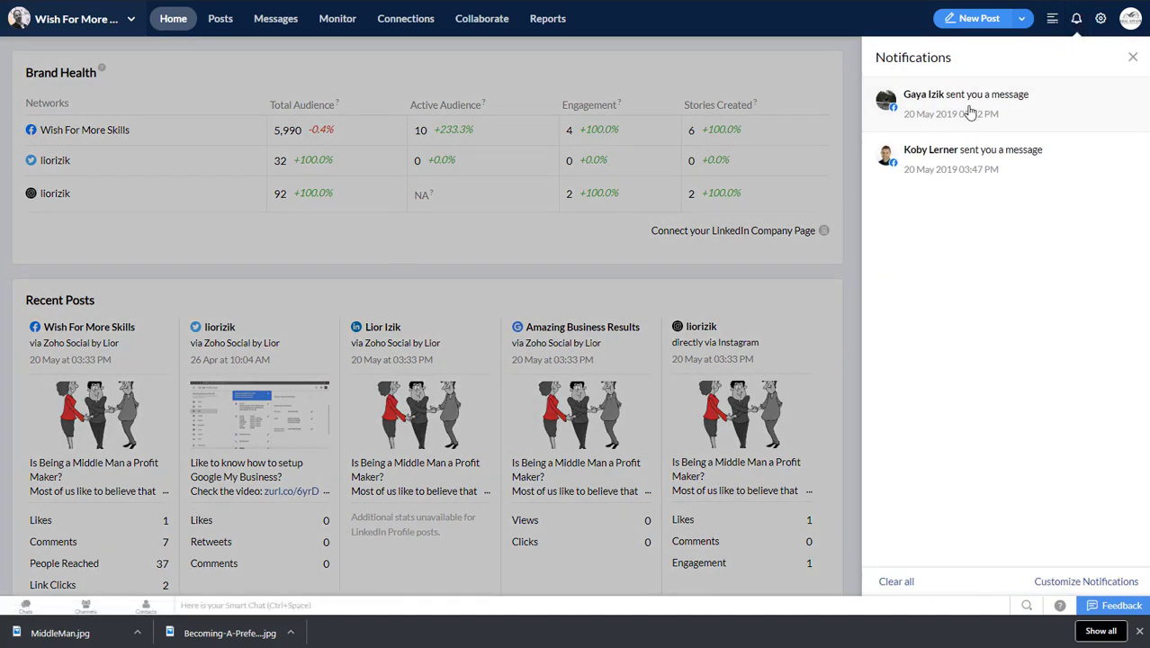
{"action": "left_click", "coordinate": [970, 111]}
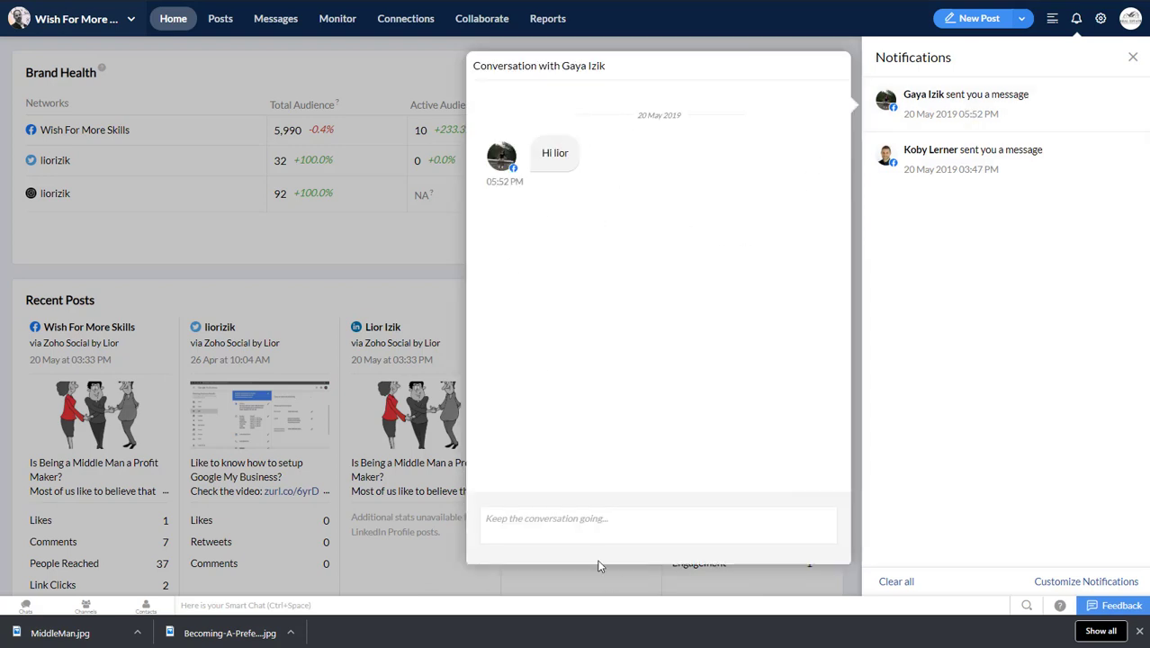
{"action": "left_click", "coordinate": [645, 514]}
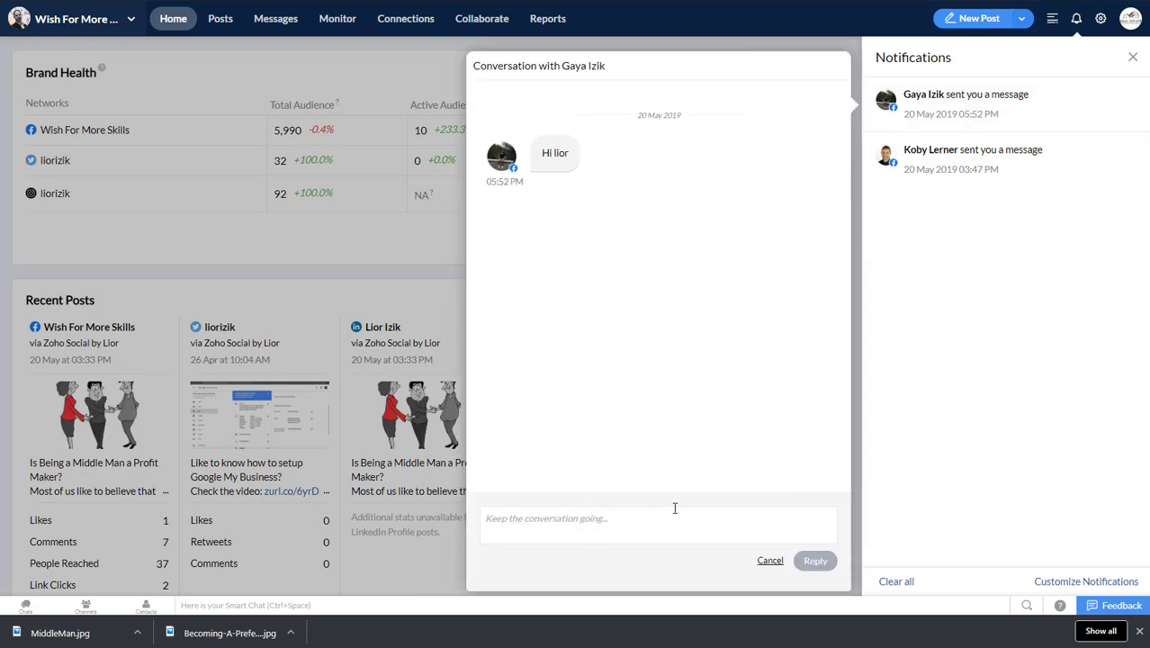
{"action": "type", "text": "Hey Gaya"}
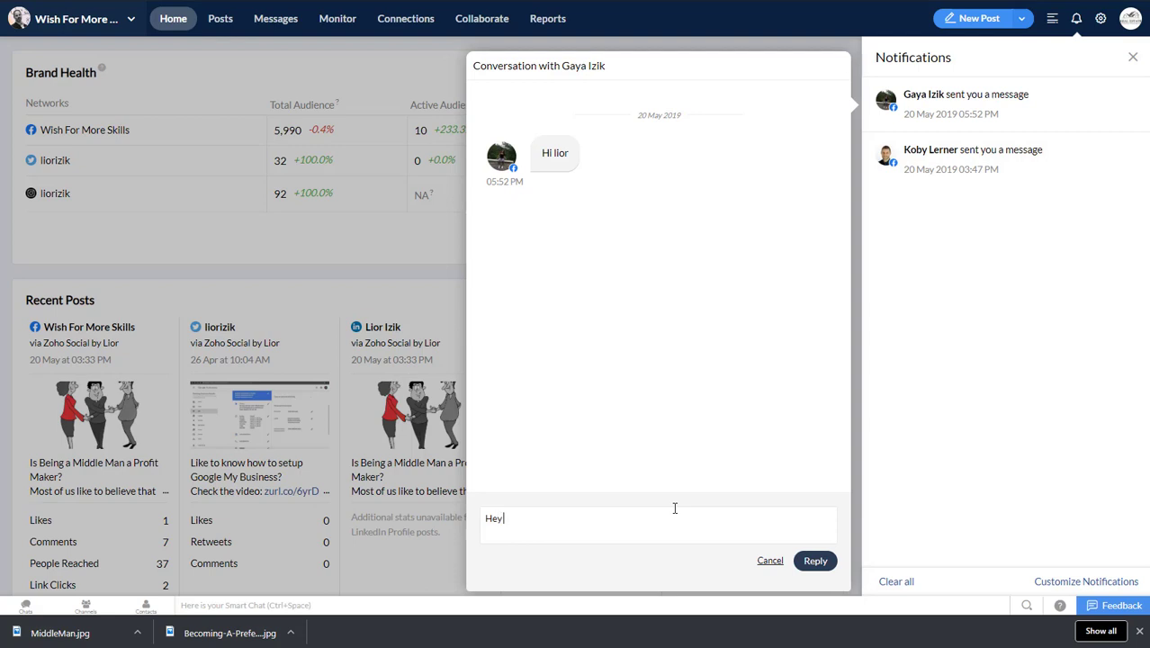
{"action": "left_click", "coordinate": [817, 560]}
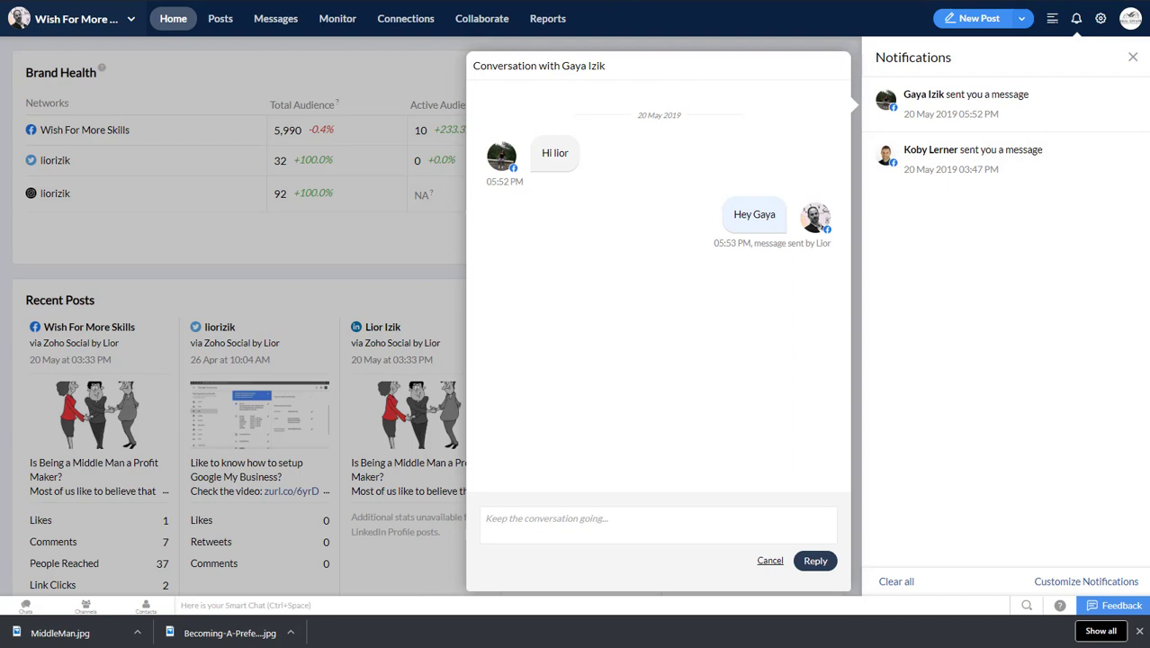
Step: Switch to Zoho CRM and open the Automate Lead Generation settings for the Social channel
{"action": "key", "text": "ctrl+Tab"}
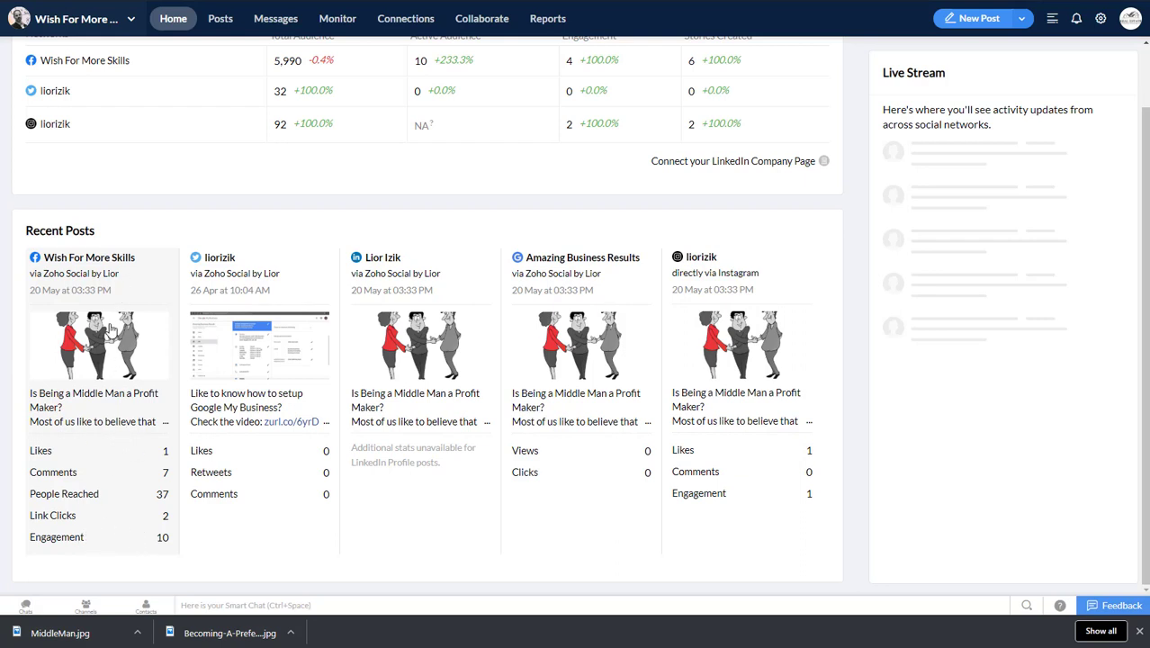
{"action": "scroll", "coordinate": [123, 312], "scroll_direction": "up", "scroll_amount": 2}
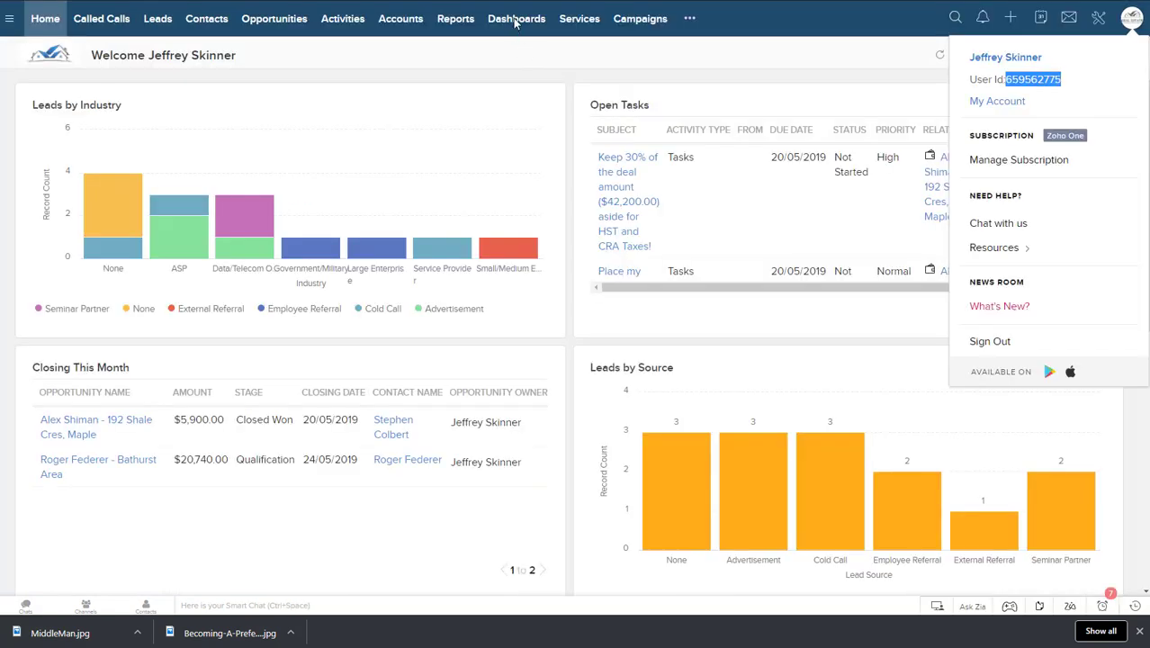
{"action": "left_click", "coordinate": [1097, 18]}
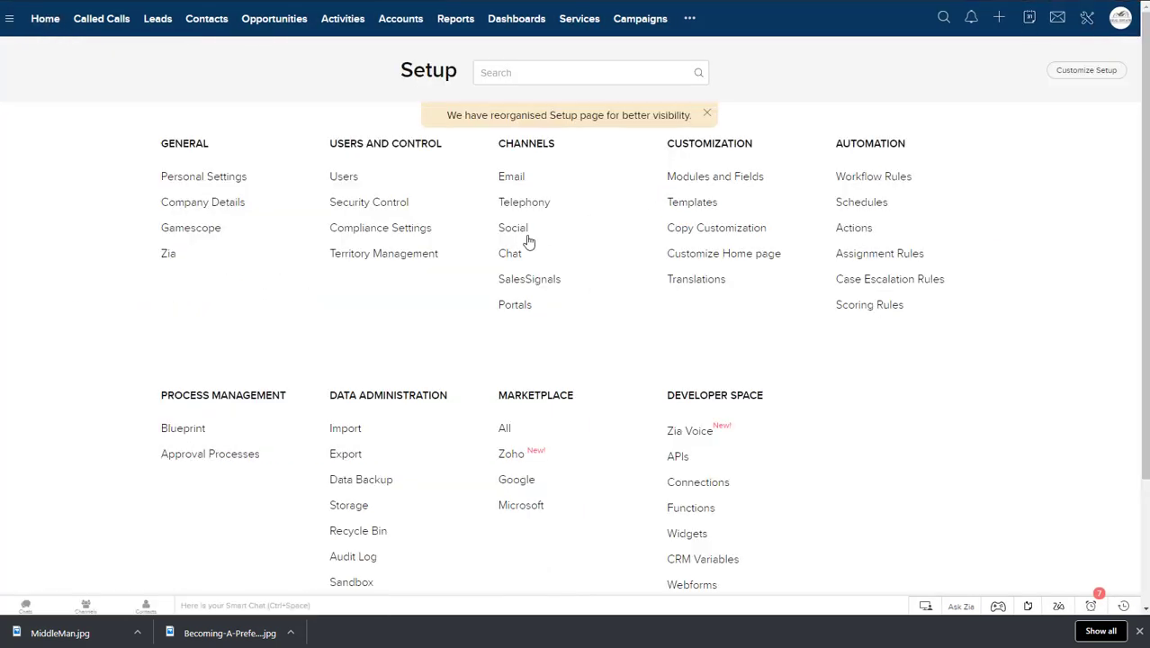
{"action": "left_click", "coordinate": [511, 232]}
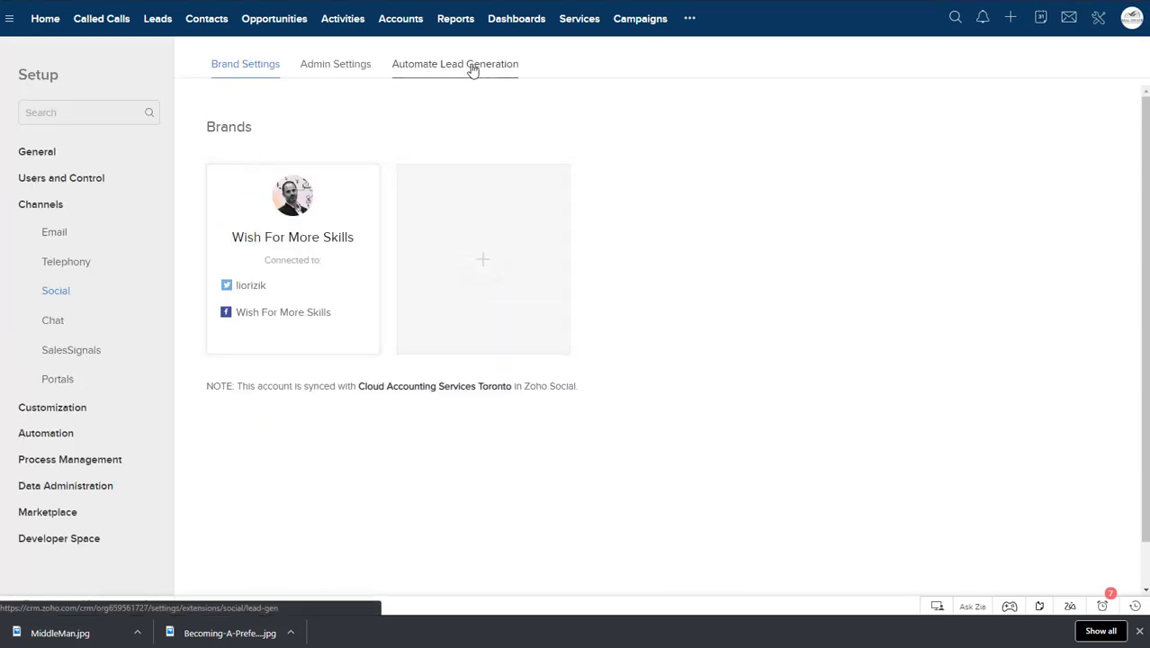
{"action": "left_click", "coordinate": [473, 67]}
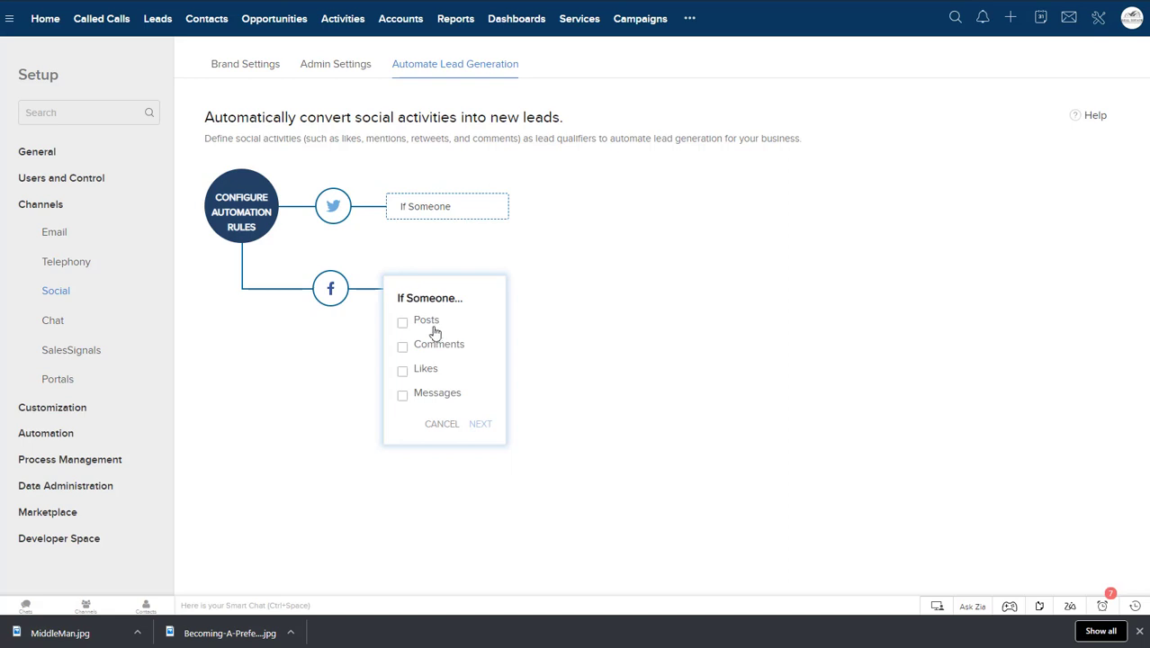
Step: Configure a Facebook automation rule that adds anyone who sends a message as a Lead, with the assignment rule None
{"action": "left_click", "coordinate": [413, 400]}
{"action": "left_click", "coordinate": [481, 423]}
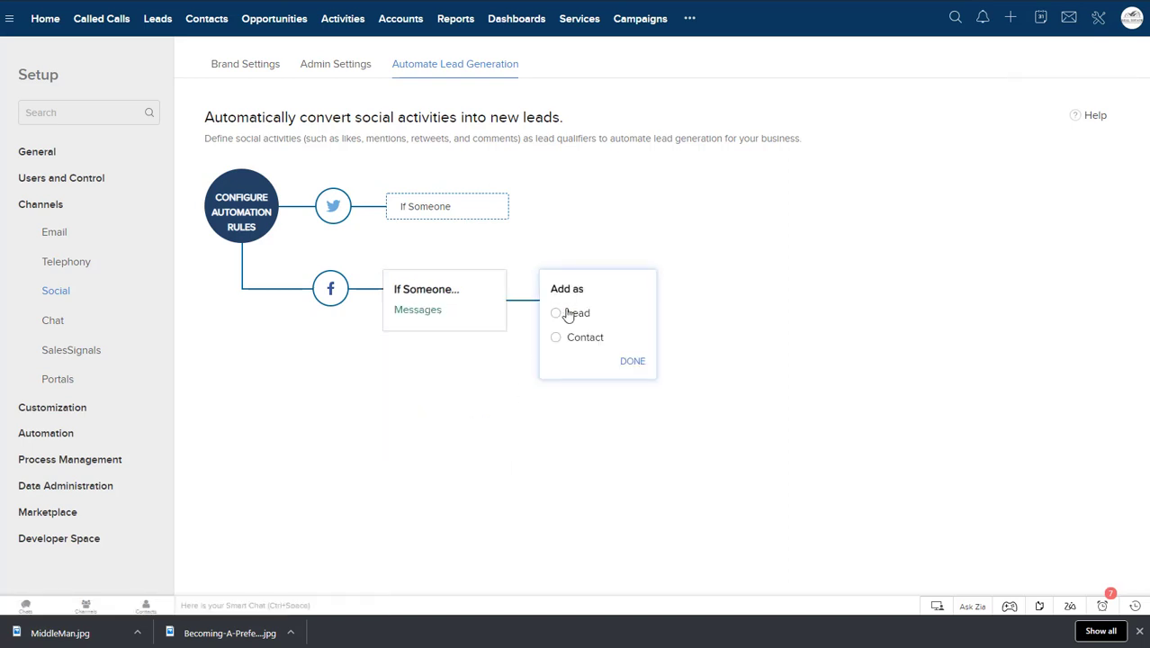
{"action": "left_click", "coordinate": [633, 362]}
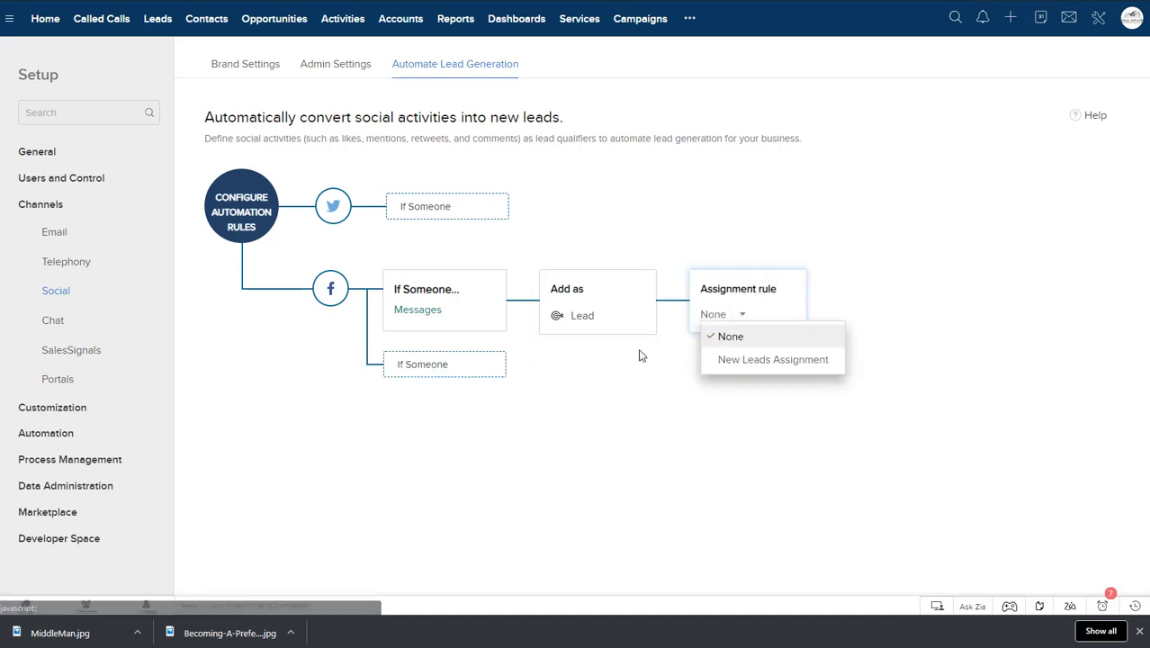
{"action": "left_click", "coordinate": [698, 359]}
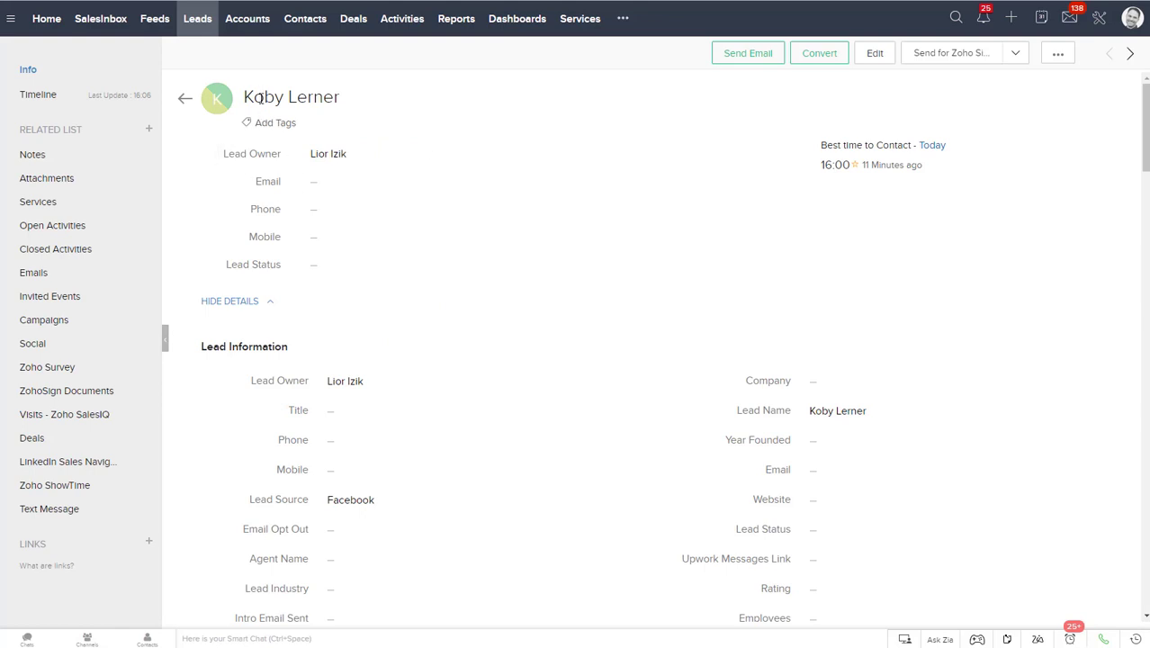
Step: Review the lead record created from the social contact, from its details through the related lists to the Social section
{"action": "left_click_drag", "start_coordinate": [260, 98], "coordinate": [534, 133]}
{"action": "left_click", "coordinate": [534, 133]}
{"action": "scroll", "coordinate": [496, 200], "scroll_direction": "down", "scroll_amount": 1}
{"action": "scroll", "coordinate": [496, 200], "scroll_direction": "down", "scroll_amount": 8}
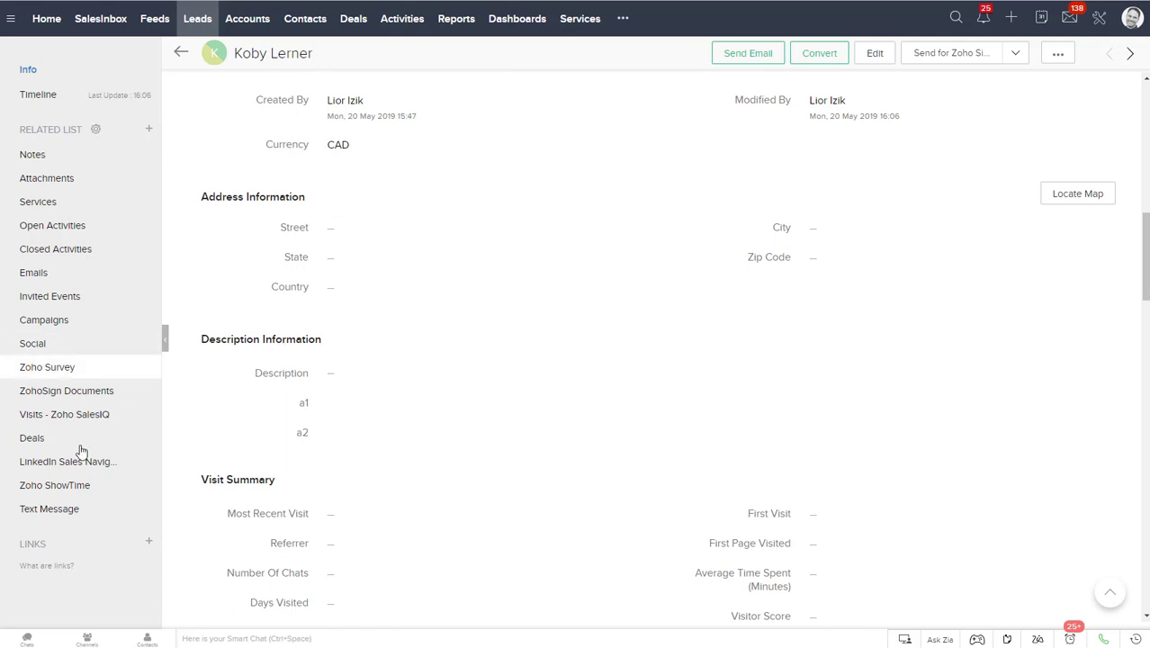
{"action": "scroll", "coordinate": [360, 425], "scroll_direction": "down", "scroll_amount": 5}
{"action": "scroll", "coordinate": [359, 425], "scroll_direction": "down", "scroll_amount": 9}
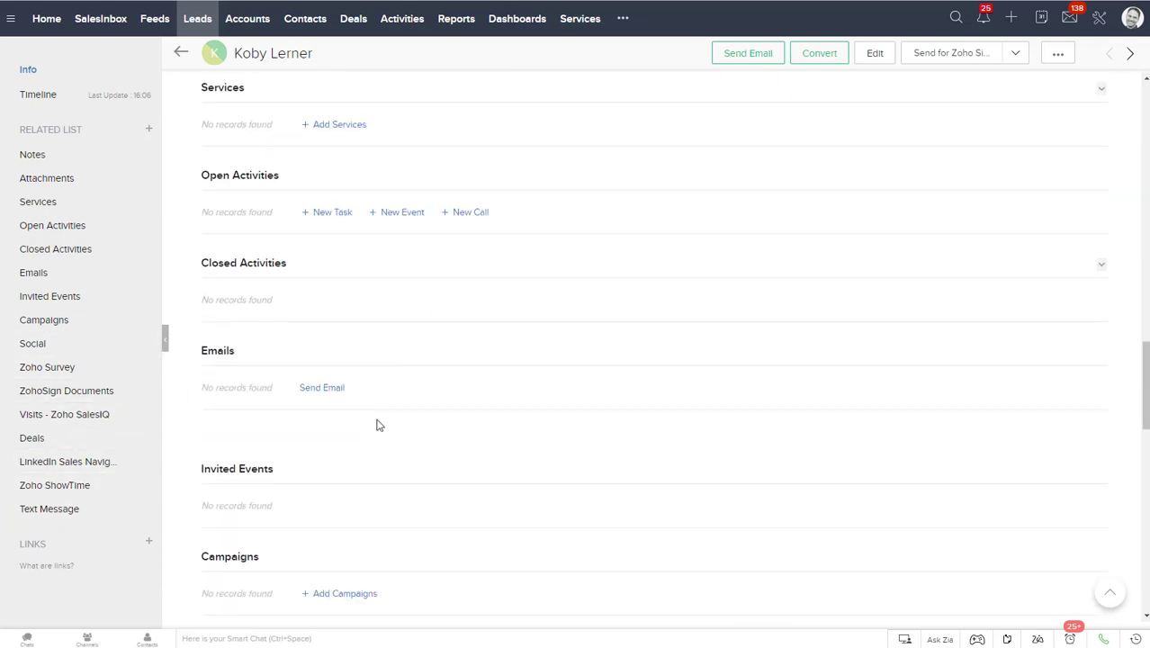
{"action": "scroll", "coordinate": [672, 394], "scroll_direction": "up", "scroll_amount": 2}
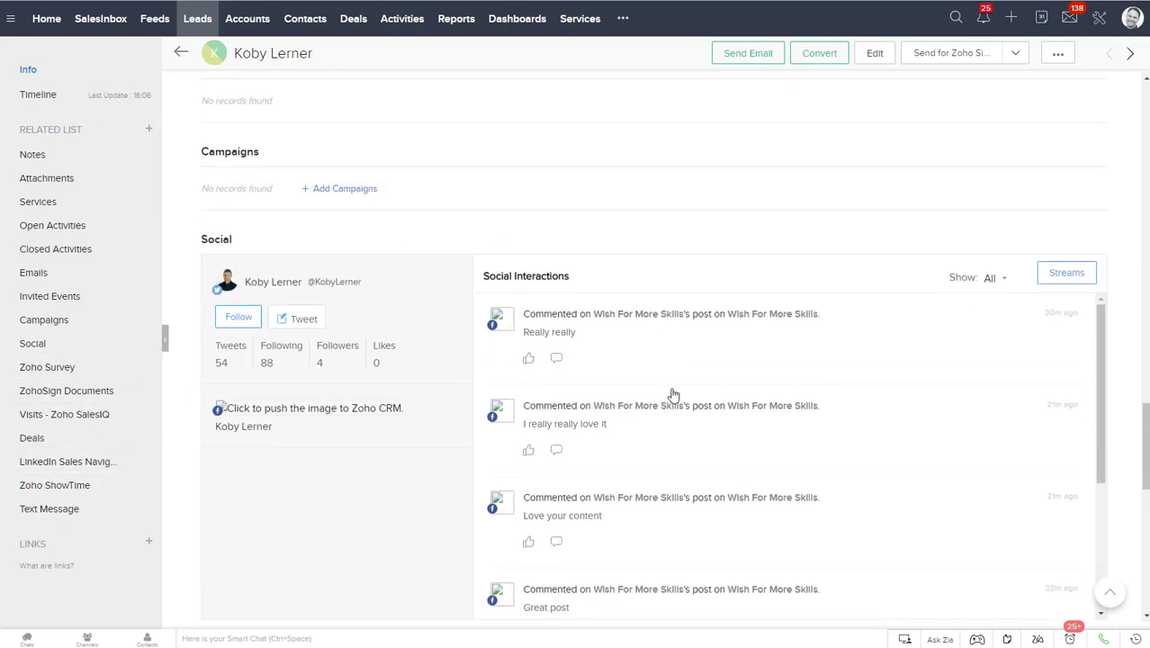
{"action": "scroll", "coordinate": [349, 230], "scroll_direction": "down", "scroll_amount": 1}
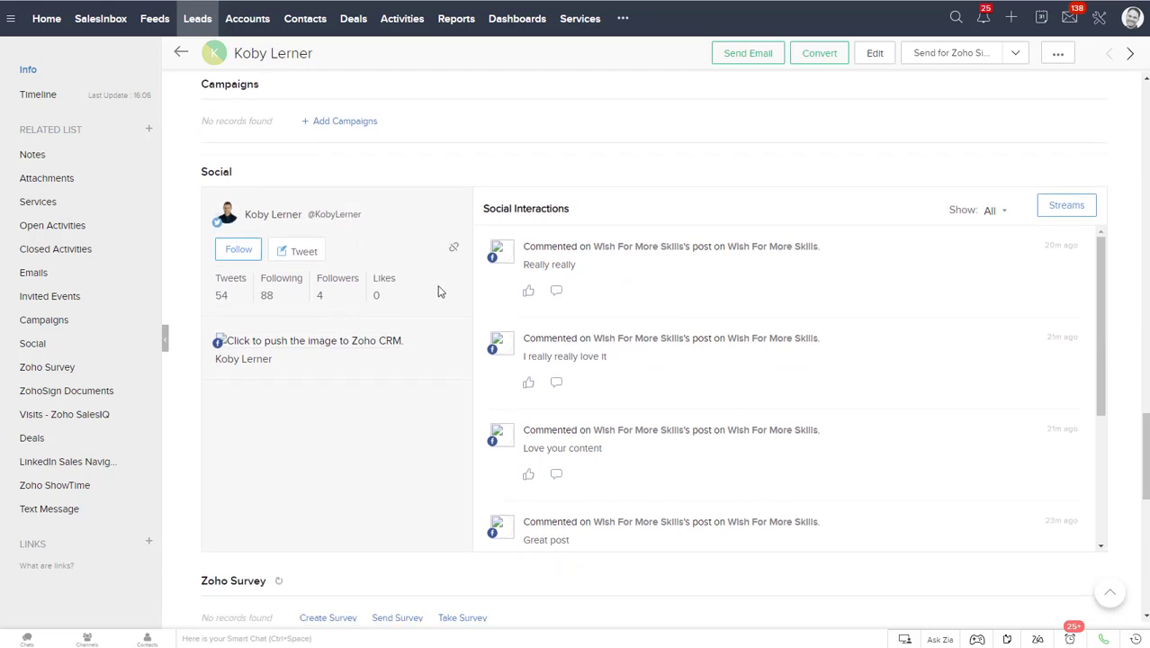
Step: Examine the lead's Social Interactions history, including the Facebook comments and conversation replies
{"action": "scroll", "coordinate": [669, 318], "scroll_direction": "down", "scroll_amount": 2}
{"action": "scroll", "coordinate": [664, 334], "scroll_direction": "down", "scroll_amount": 1}
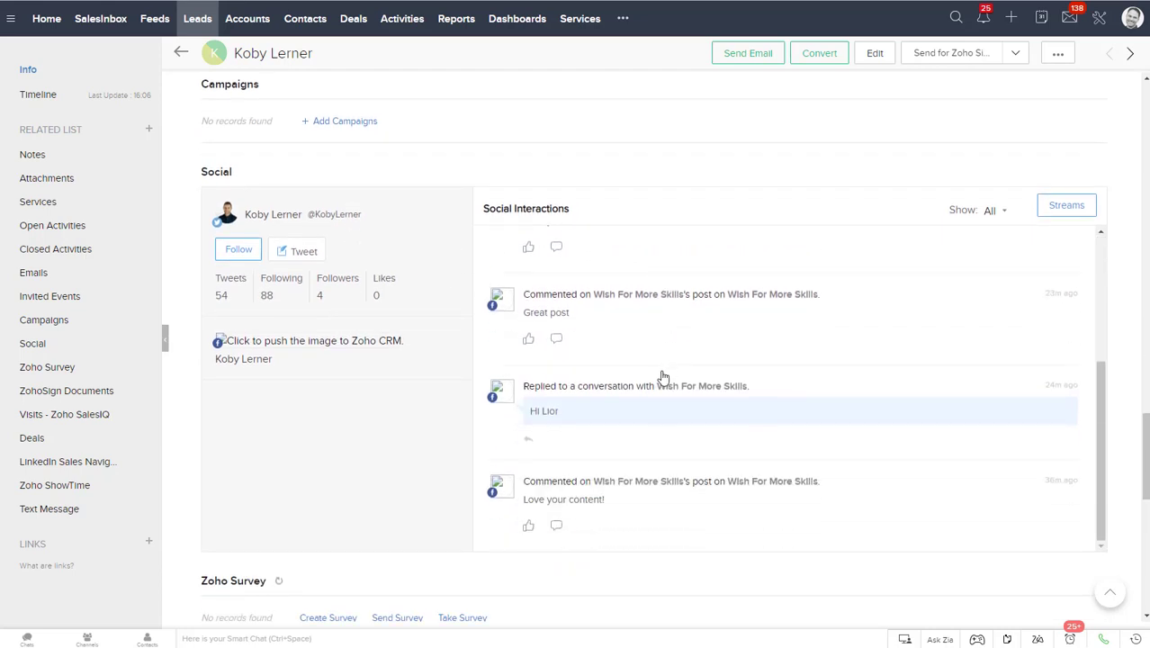
{"action": "scroll", "coordinate": [663, 376], "scroll_direction": "down", "scroll_amount": 3}
{"action": "scroll", "coordinate": [630, 270], "scroll_direction": "up", "scroll_amount": 2}
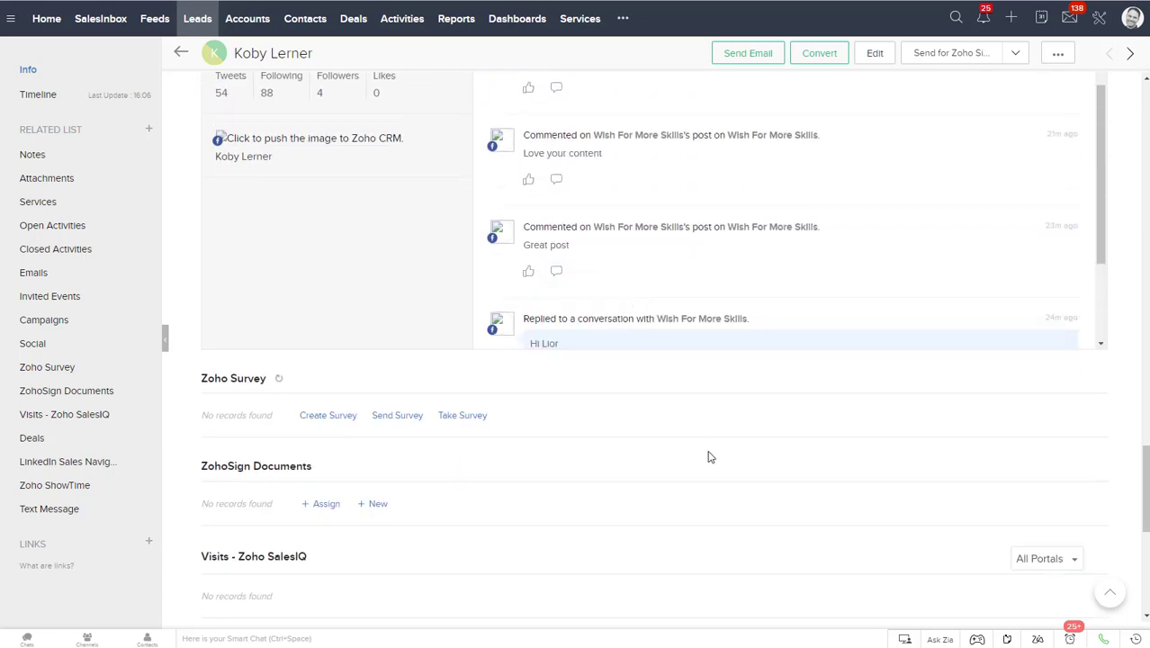
{"action": "scroll", "coordinate": [733, 437], "scroll_direction": "up", "scroll_amount": 2}
{"action": "scroll", "coordinate": [706, 286], "scroll_direction": "up", "scroll_amount": 1}
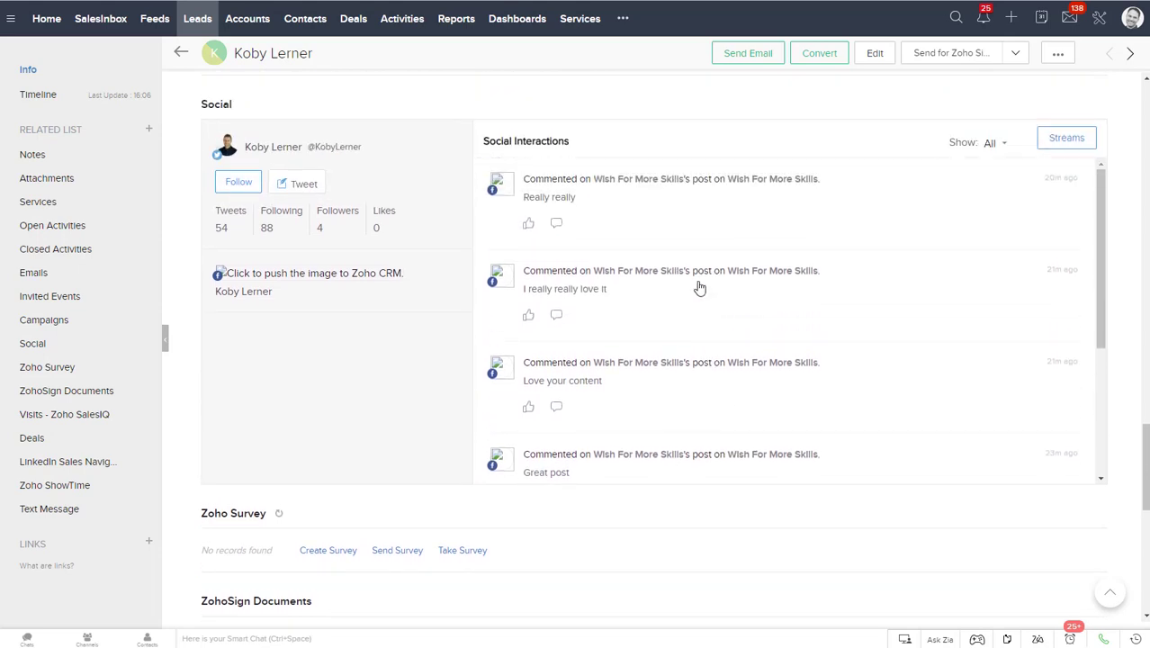
{"action": "scroll", "coordinate": [642, 342], "scroll_direction": "up", "scroll_amount": 2}
{"action": "scroll", "coordinate": [622, 283], "scroll_direction": "down", "scroll_amount": 1}
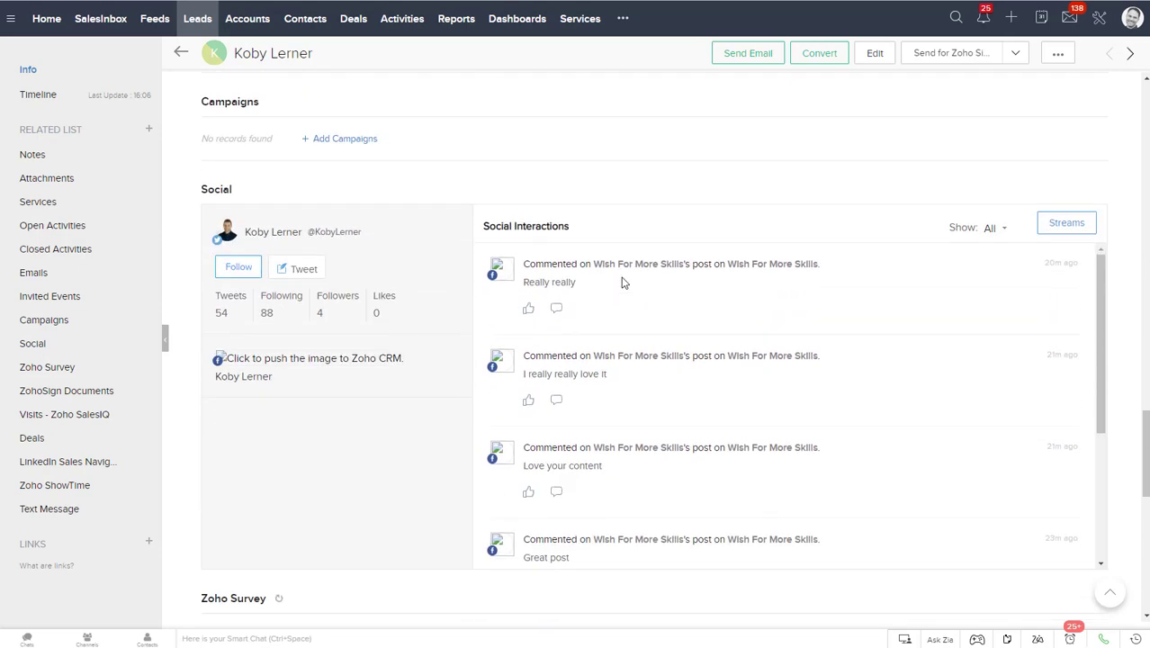